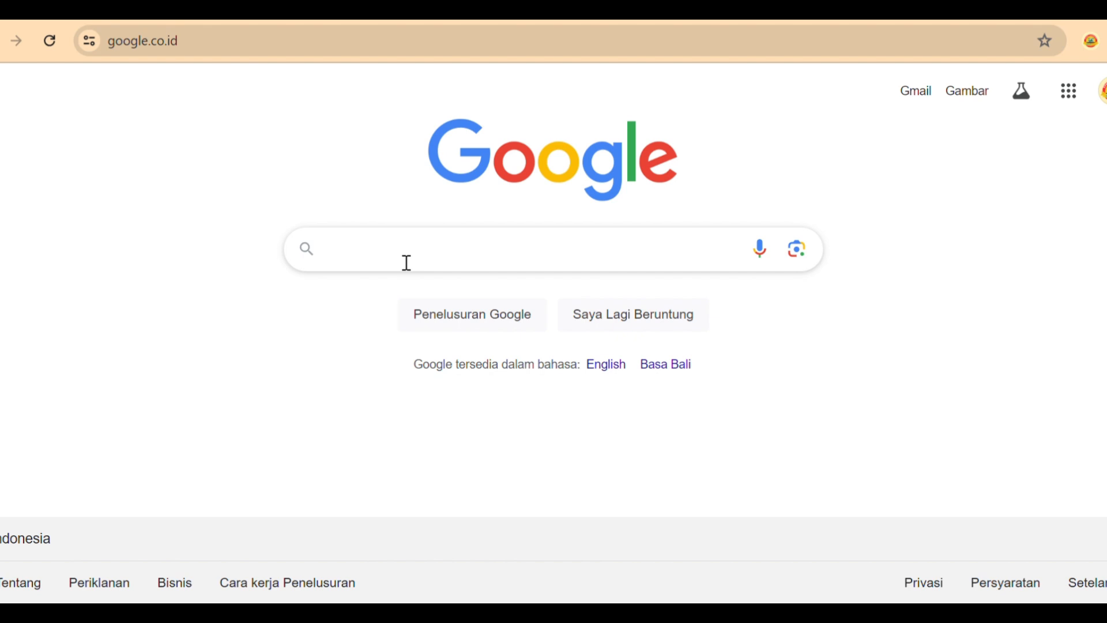
Search Google for "simanis bandar lampung" and open the Disdukcapil Bandar Lampung Permen Manis login result.
{"action": "left_click", "coordinate": [407, 263]}
{"action": "left_click", "coordinate": [398, 294]}
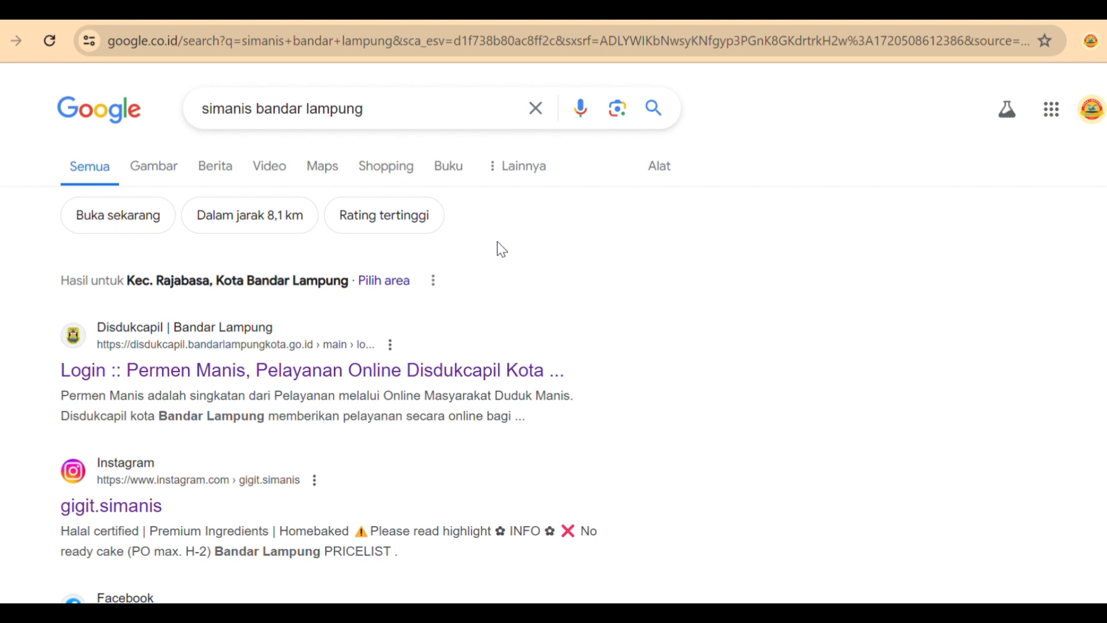
{"action": "left_click", "coordinate": [404, 376]}
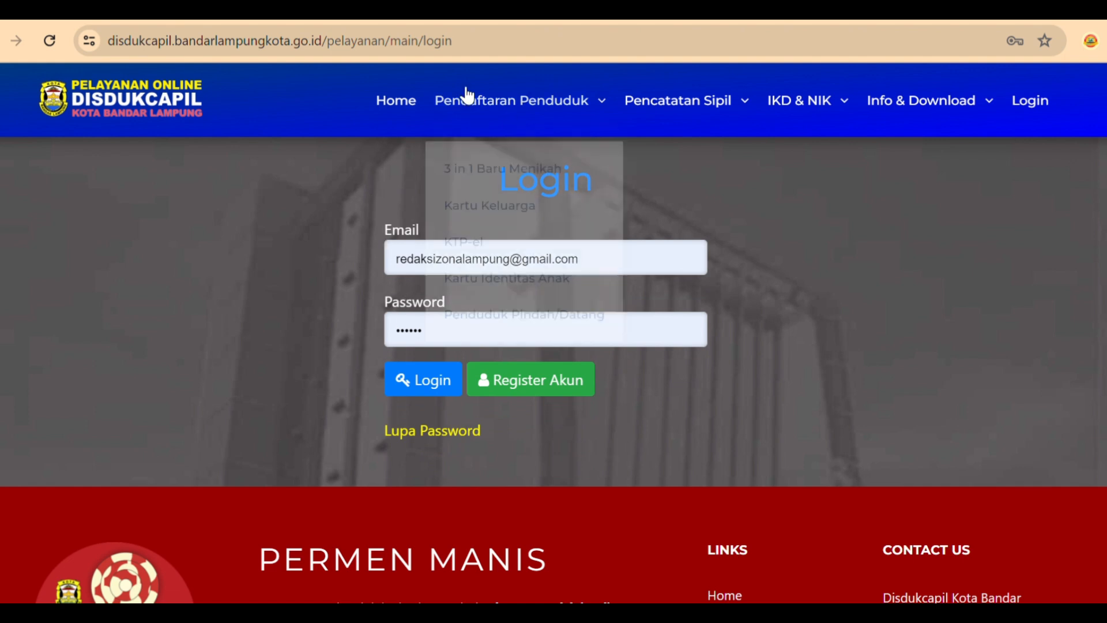
View the account registration form and return to the login page.
{"action": "mouse_move", "coordinate": [678, 100]}
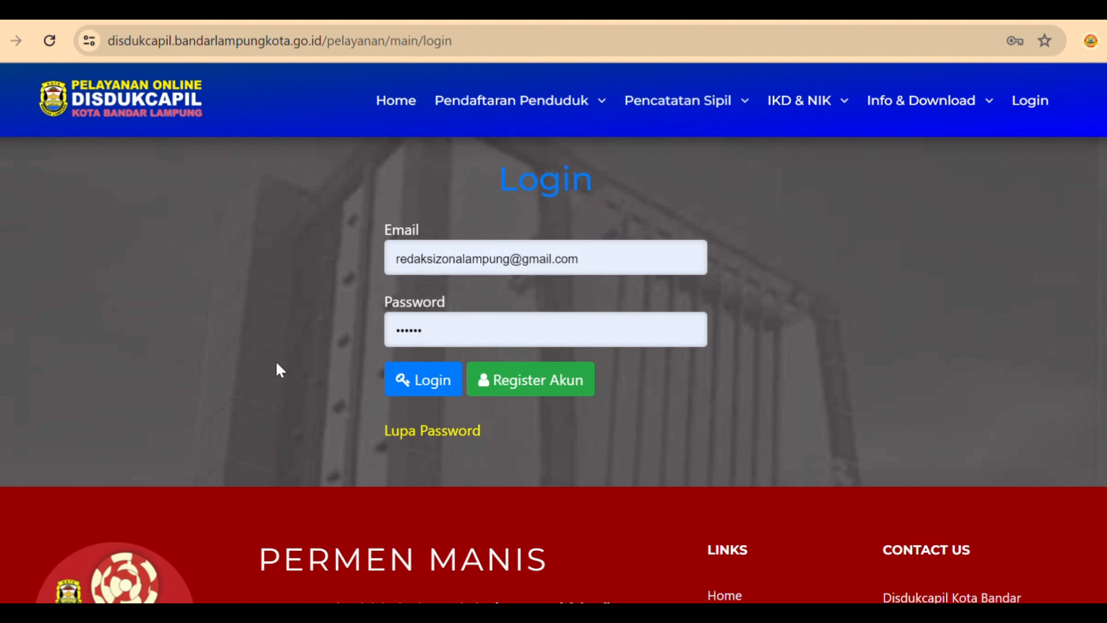
{"action": "left_click", "coordinate": [526, 394]}
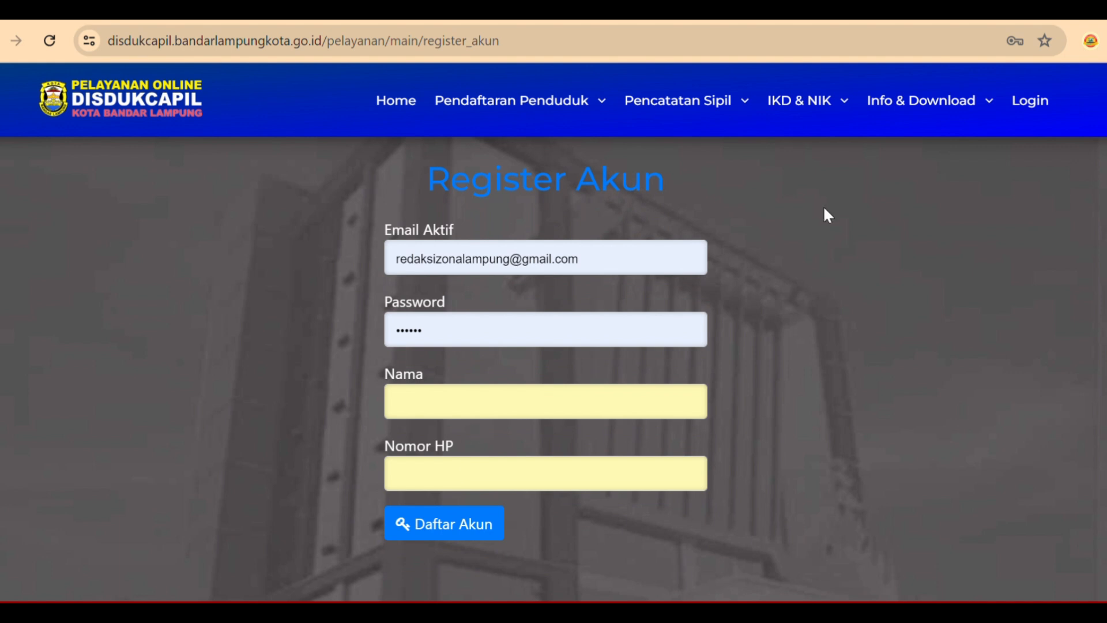
{"action": "left_click", "coordinate": [1040, 102]}
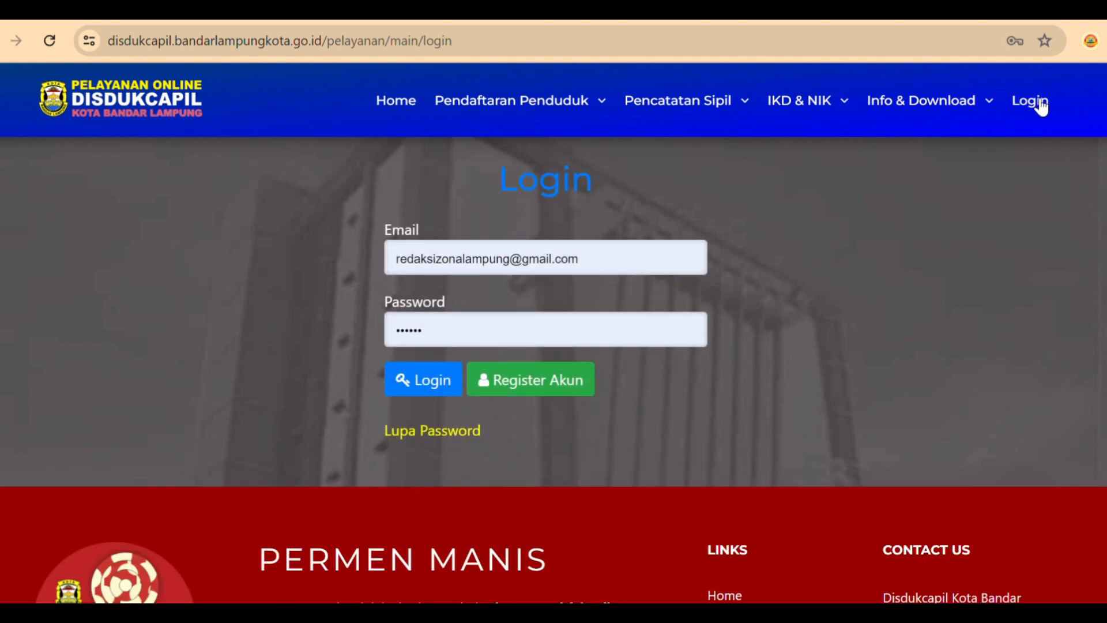
Log in with the prefilled account credentials and open the Akta Kelahiran service from the home page.
{"action": "left_click", "coordinate": [420, 392]}
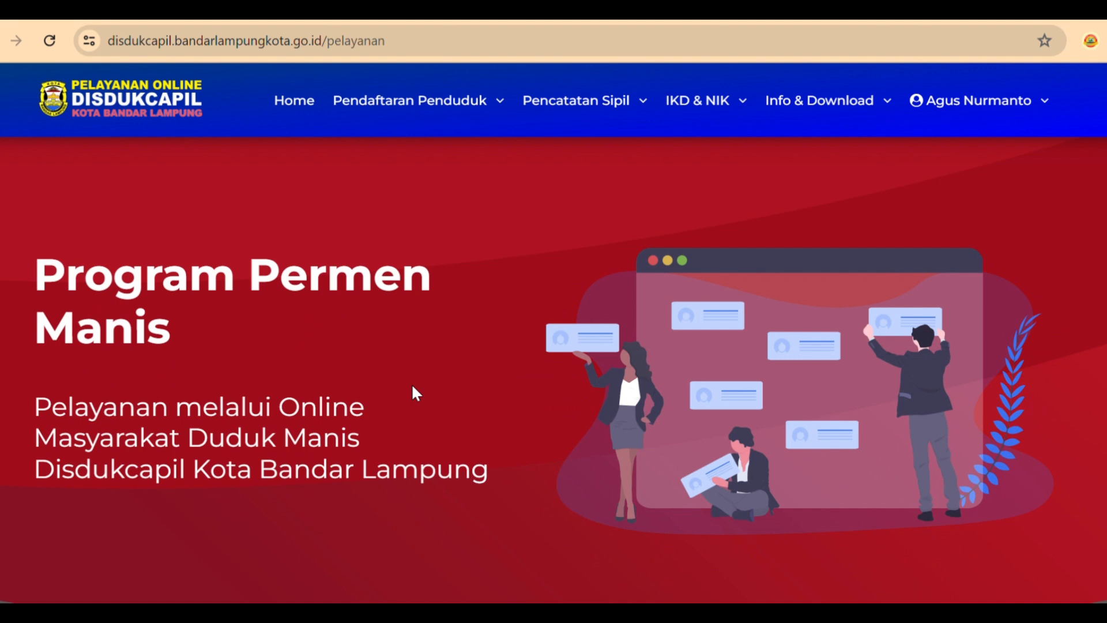
{"action": "scroll", "coordinate": [413, 387], "scroll_direction": "down", "scroll_amount": 6}
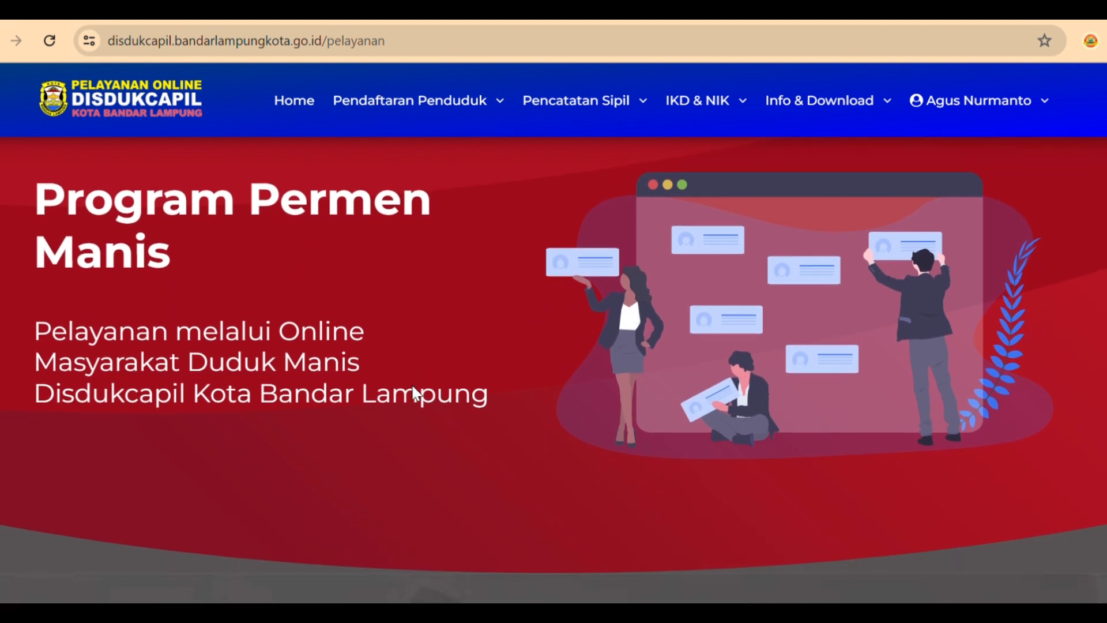
{"action": "scroll", "coordinate": [413, 387], "scroll_direction": "down", "scroll_amount": 5}
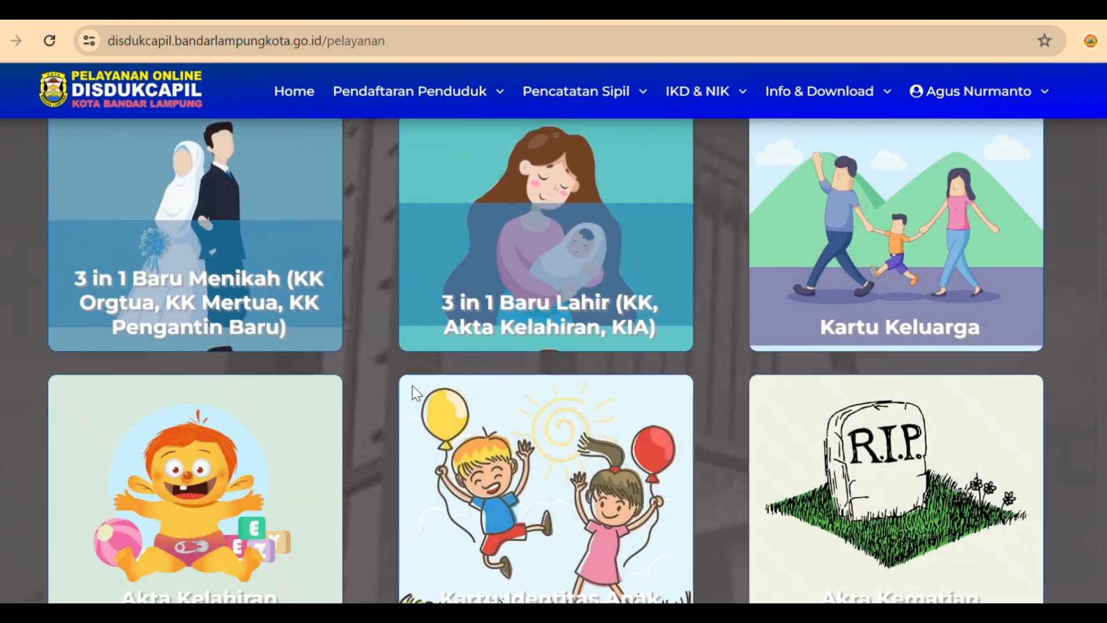
{"action": "scroll", "coordinate": [413, 387], "scroll_direction": "down", "scroll_amount": 2}
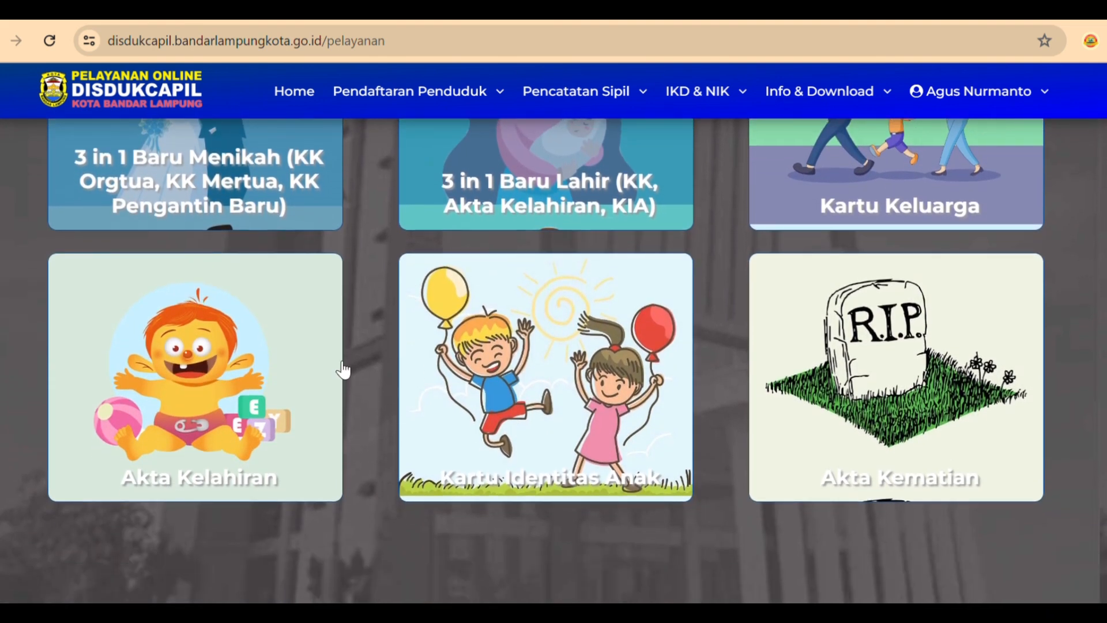
{"action": "left_click", "coordinate": [209, 382]}
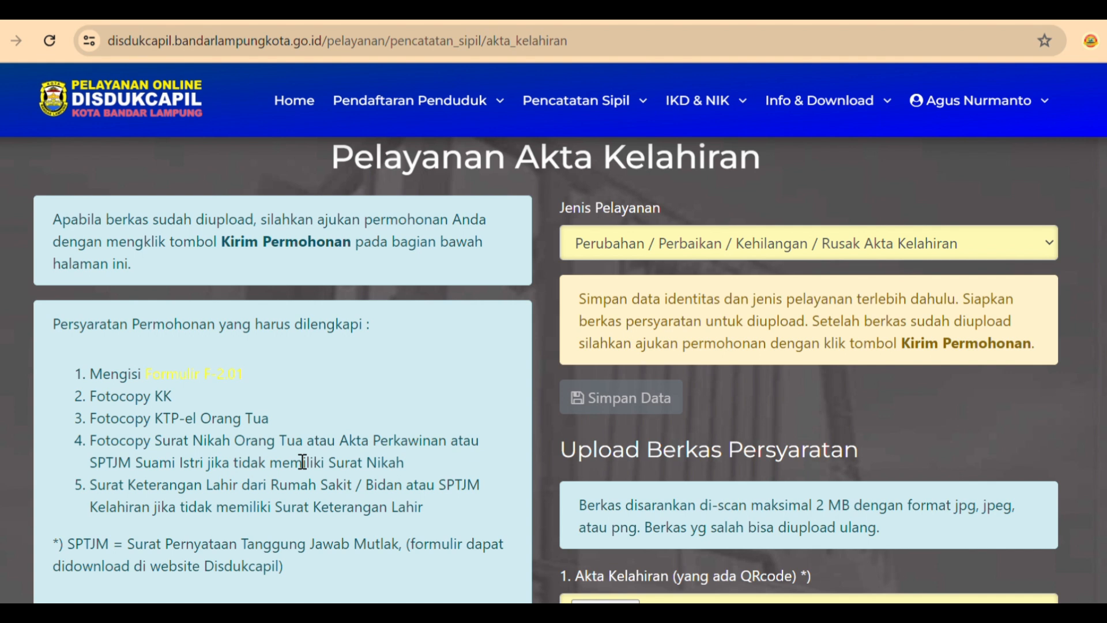
Read the birth certificate application requirements and review the applicant identity fields and document upload sections.
{"action": "scroll", "coordinate": [302, 461], "scroll_direction": "down", "scroll_amount": 1}
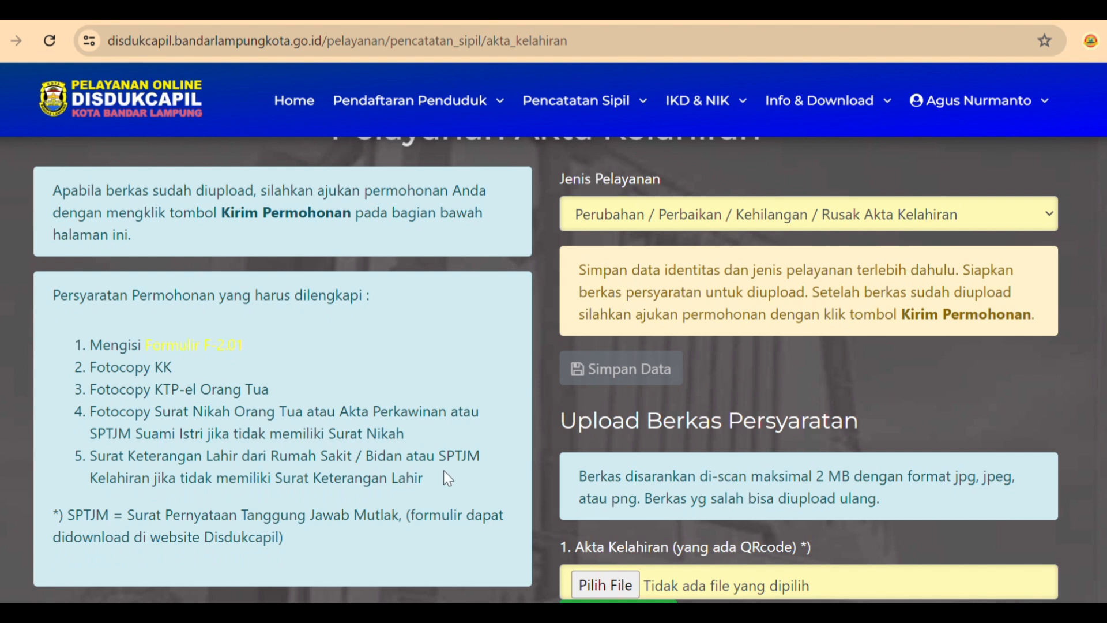
{"action": "left_click_drag", "start_coordinate": [444, 472], "coordinate": [283, 486]}
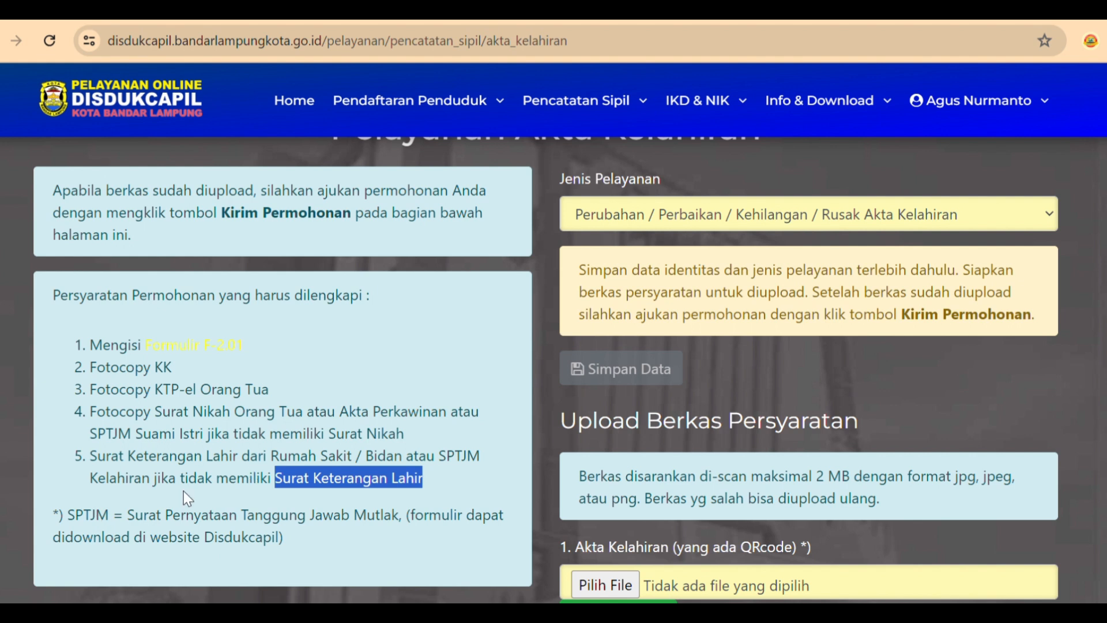
{"action": "left_click", "coordinate": [794, 102]}
{"action": "scroll", "coordinate": [268, 362], "scroll_direction": "down", "scroll_amount": 3}
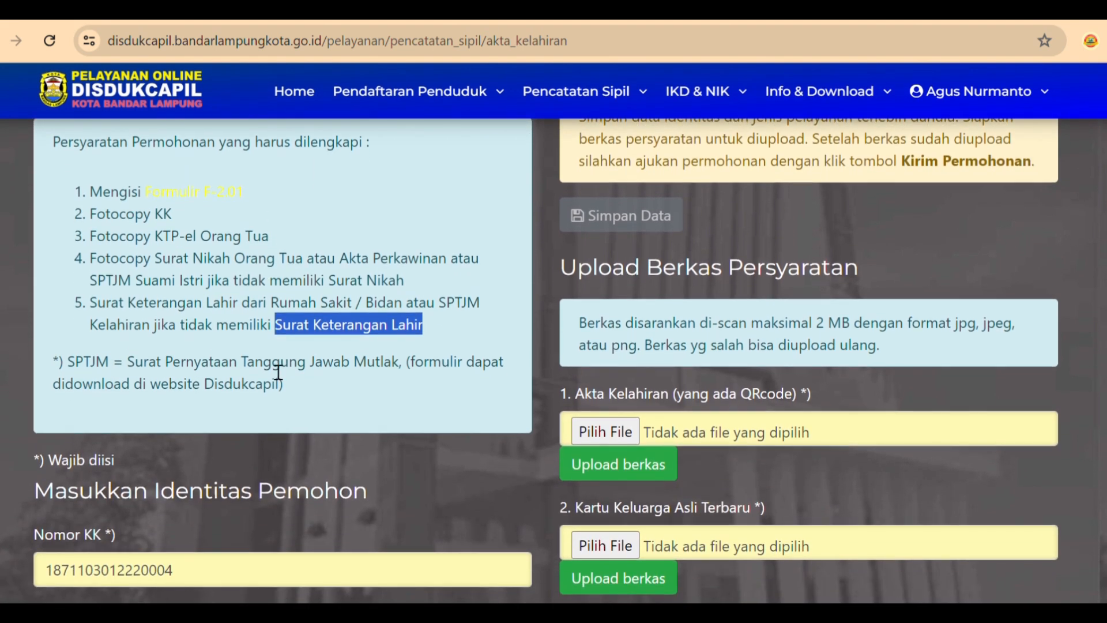
{"action": "scroll", "coordinate": [278, 372], "scroll_direction": "down", "scroll_amount": 3}
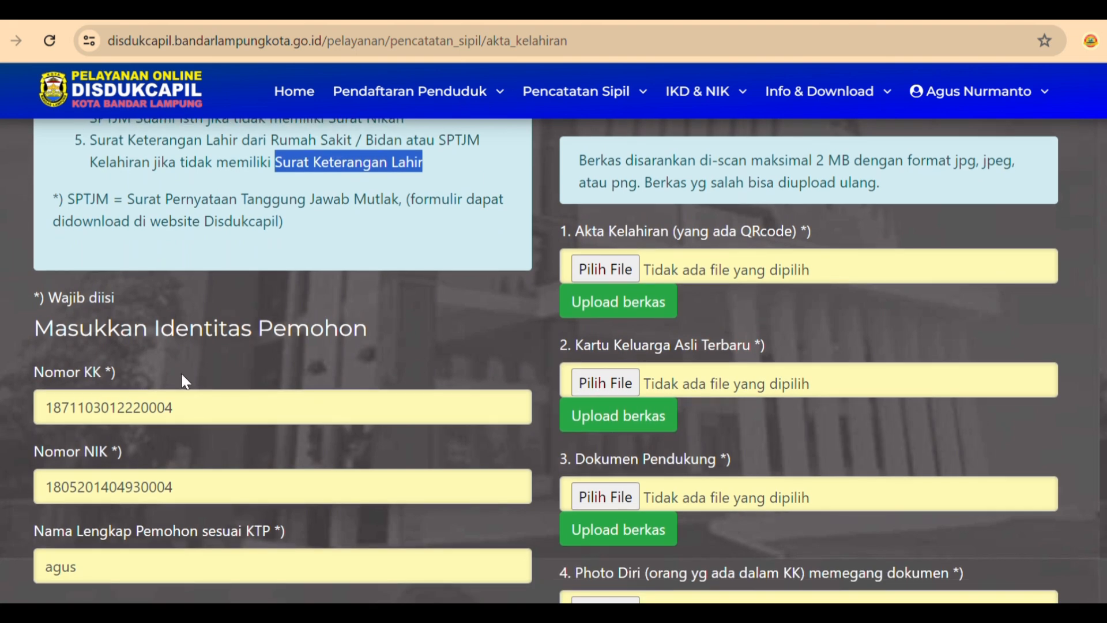
{"action": "scroll", "coordinate": [181, 371], "scroll_direction": "down", "scroll_amount": 2}
{"action": "scroll", "coordinate": [168, 443], "scroll_direction": "down", "scroll_amount": 2}
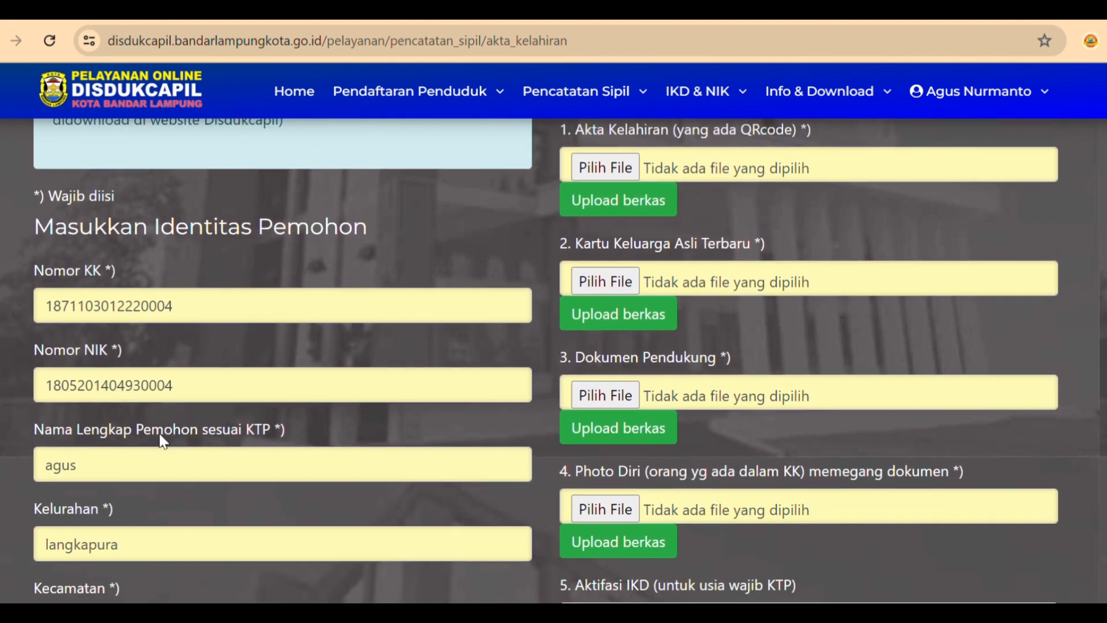
{"action": "scroll", "coordinate": [164, 479], "scroll_direction": "down", "scroll_amount": 3}
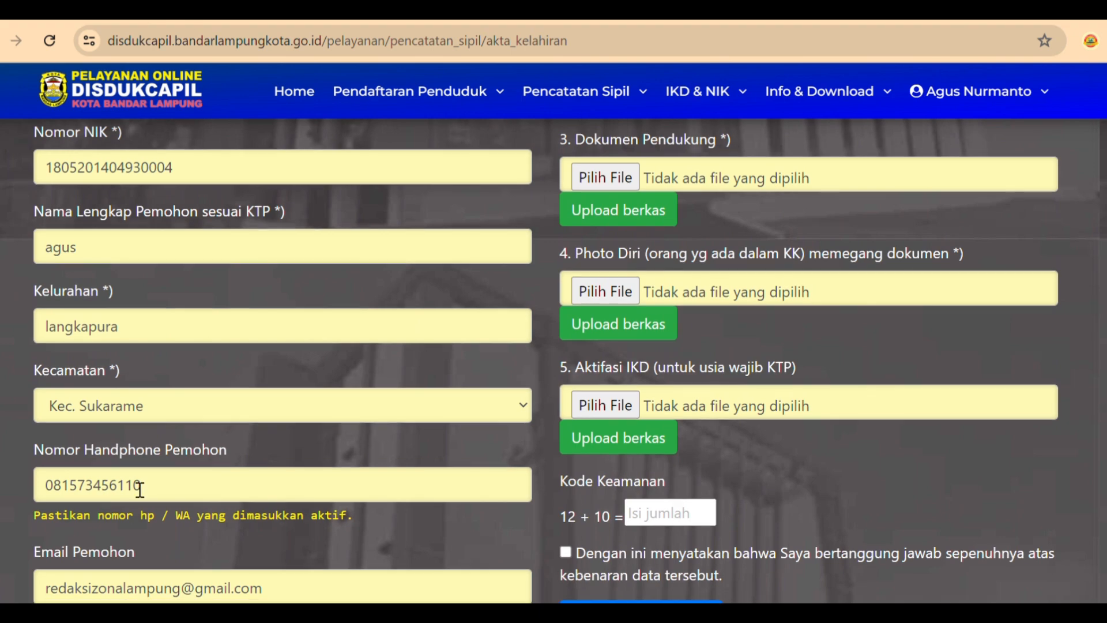
{"action": "scroll", "coordinate": [136, 489], "scroll_direction": "down", "scroll_amount": 2}
{"action": "scroll", "coordinate": [311, 467], "scroll_direction": "up", "scroll_amount": 5}
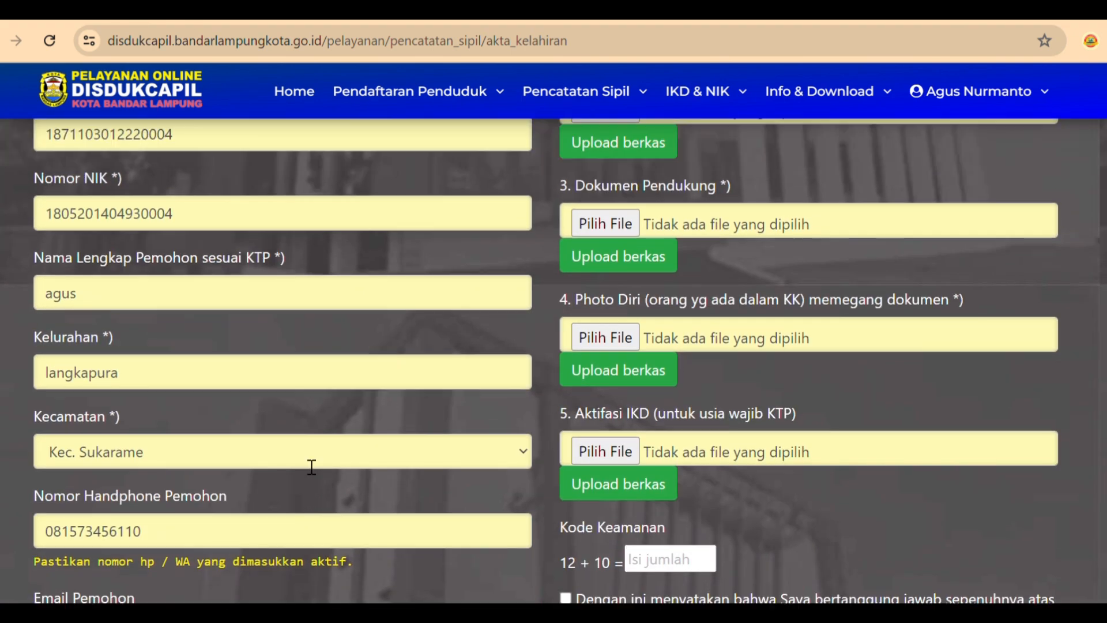
{"action": "scroll", "coordinate": [311, 467], "scroll_direction": "down", "scroll_amount": 3}
{"action": "scroll", "coordinate": [311, 467], "scroll_direction": "up", "scroll_amount": 2}
{"action": "scroll", "coordinate": [311, 467], "scroll_direction": "up", "scroll_amount": 10}
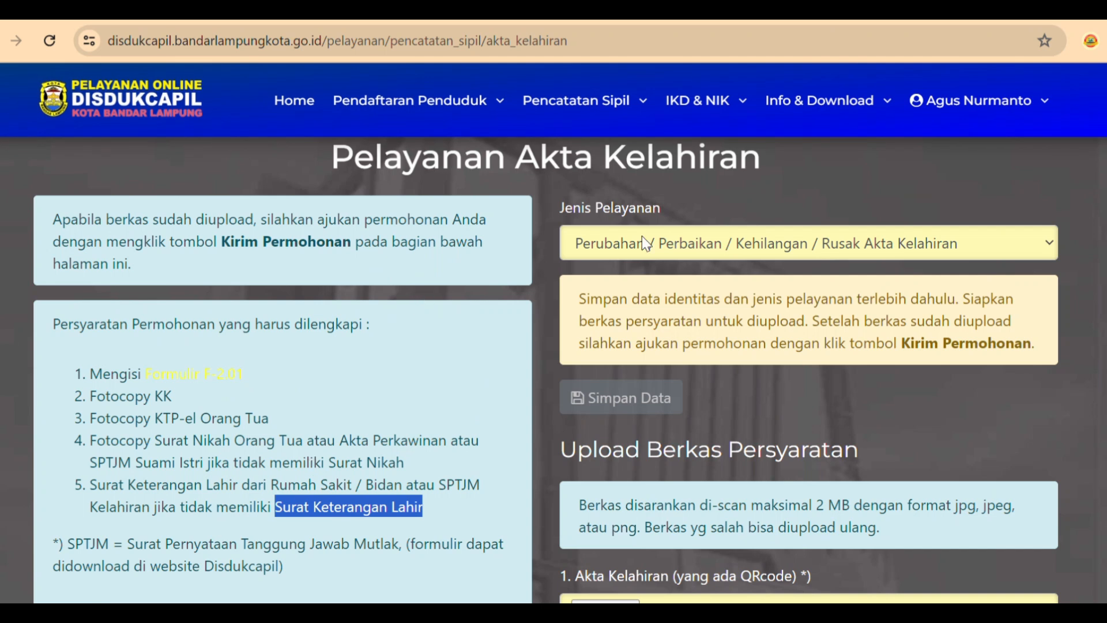
Set the service type to Akta Kelahiran Umum (1 hari s/d 60 hari) and save the data, confirming the processing.
{"action": "left_click", "coordinate": [672, 245]}
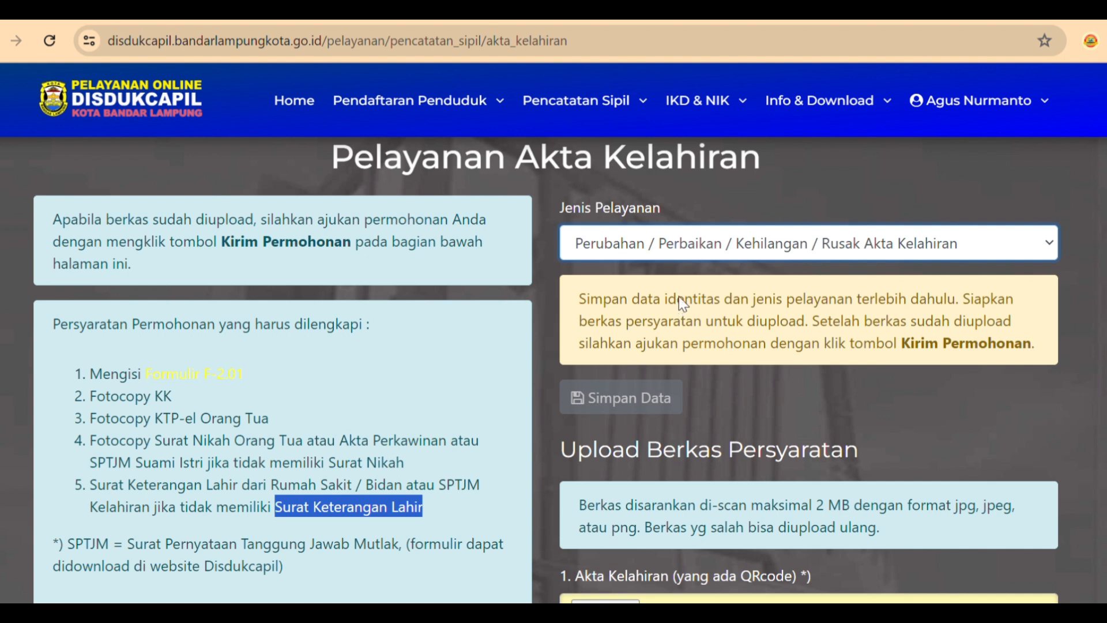
{"action": "key", "text": "Up"}
{"action": "left_click", "coordinate": [641, 397]}
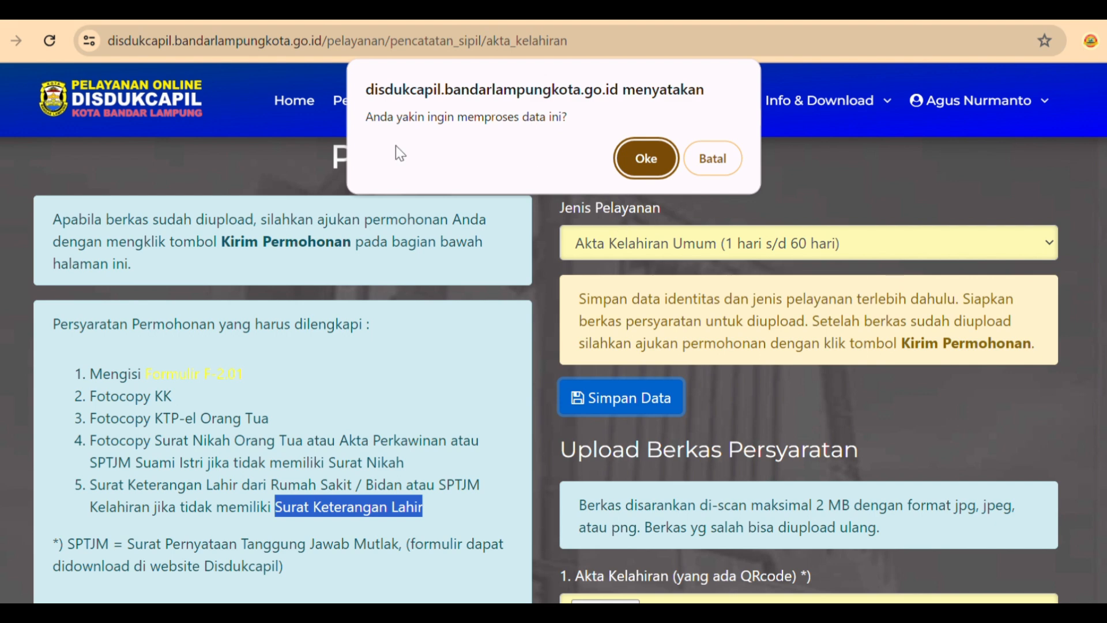
{"action": "left_click", "coordinate": [640, 167]}
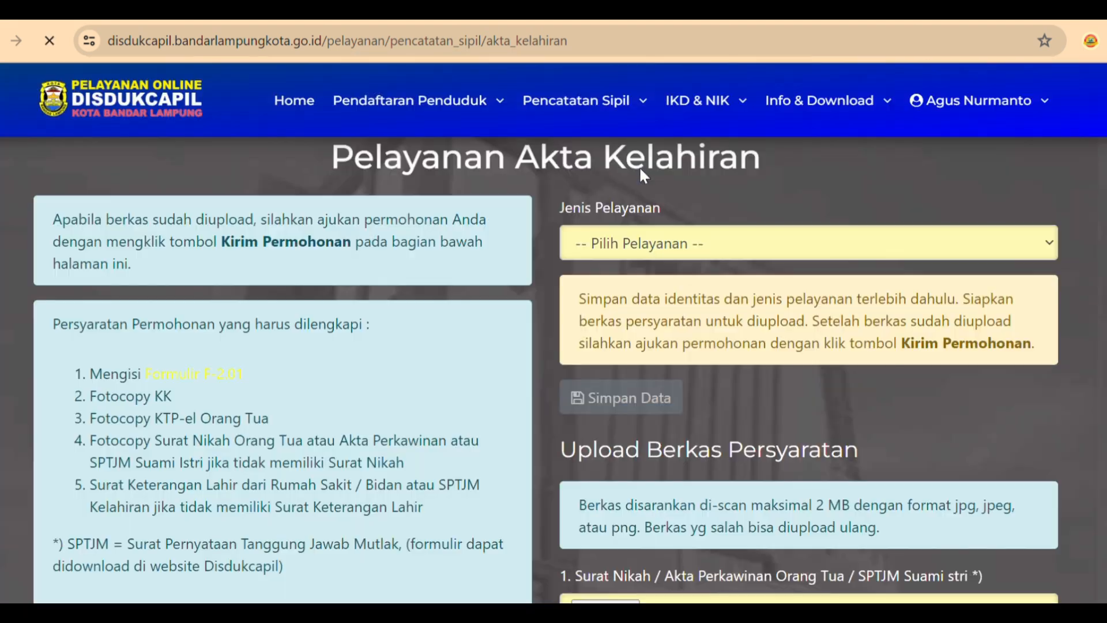
Review the six required document uploads for the Akta Kelahiran Umum service, from Surat Nikah to Aktivasi IKD.
{"action": "scroll", "coordinate": [680, 342], "scroll_direction": "down", "scroll_amount": 2}
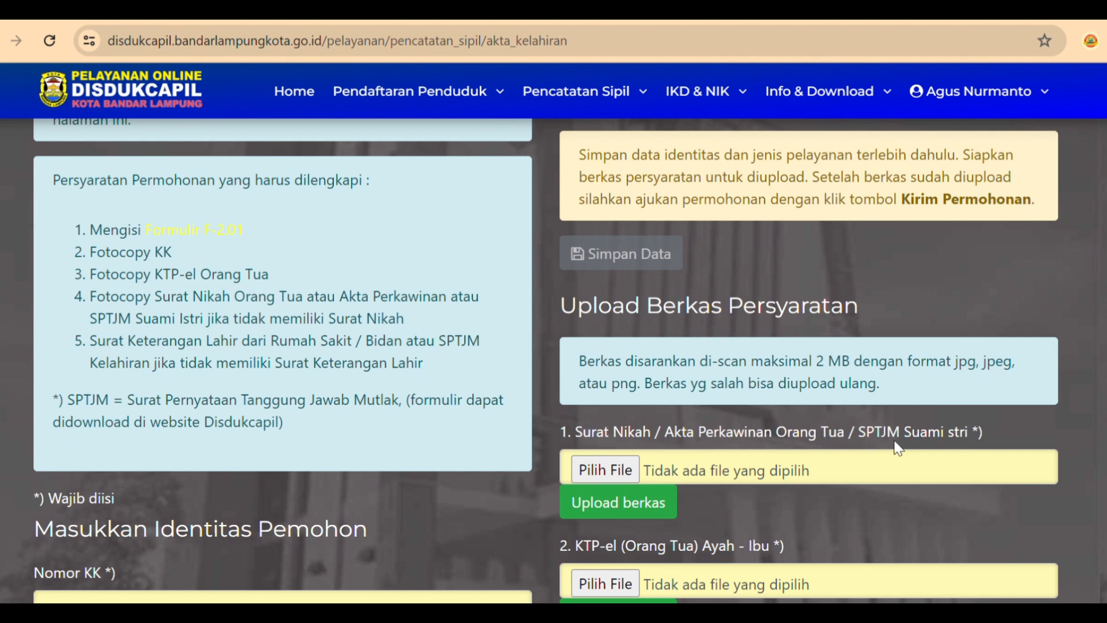
{"action": "scroll", "coordinate": [987, 449], "scroll_direction": "down", "scroll_amount": 2}
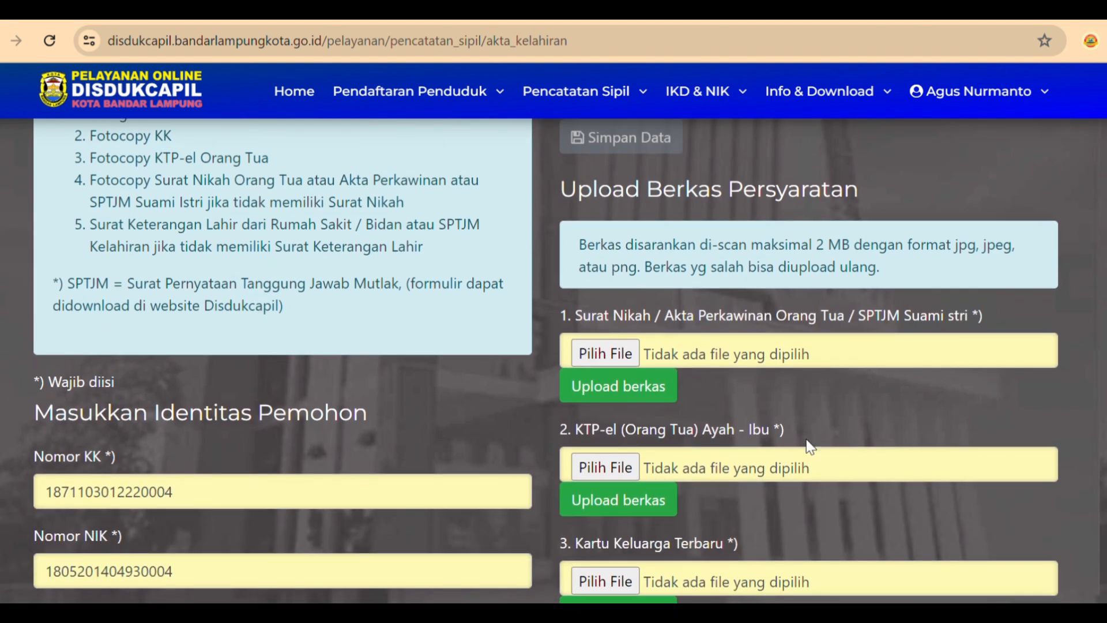
{"action": "scroll", "coordinate": [808, 441], "scroll_direction": "down", "scroll_amount": 1}
{"action": "scroll", "coordinate": [811, 447], "scroll_direction": "down", "scroll_amount": 1}
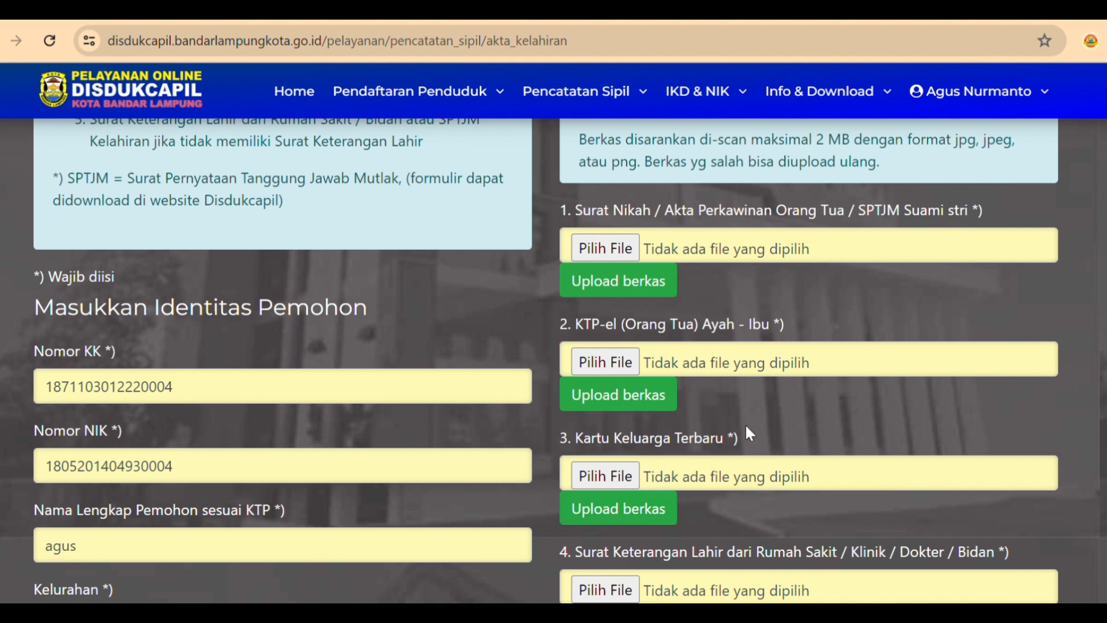
{"action": "scroll", "coordinate": [749, 434], "scroll_direction": "down", "scroll_amount": 1}
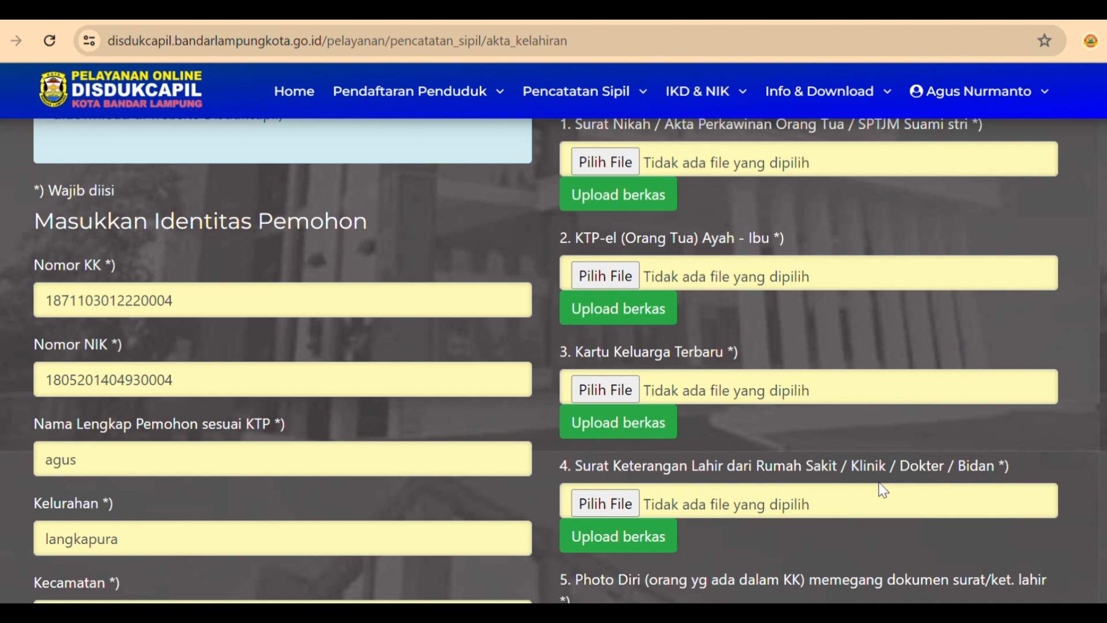
{"action": "scroll", "coordinate": [883, 491], "scroll_direction": "down", "scroll_amount": 1}
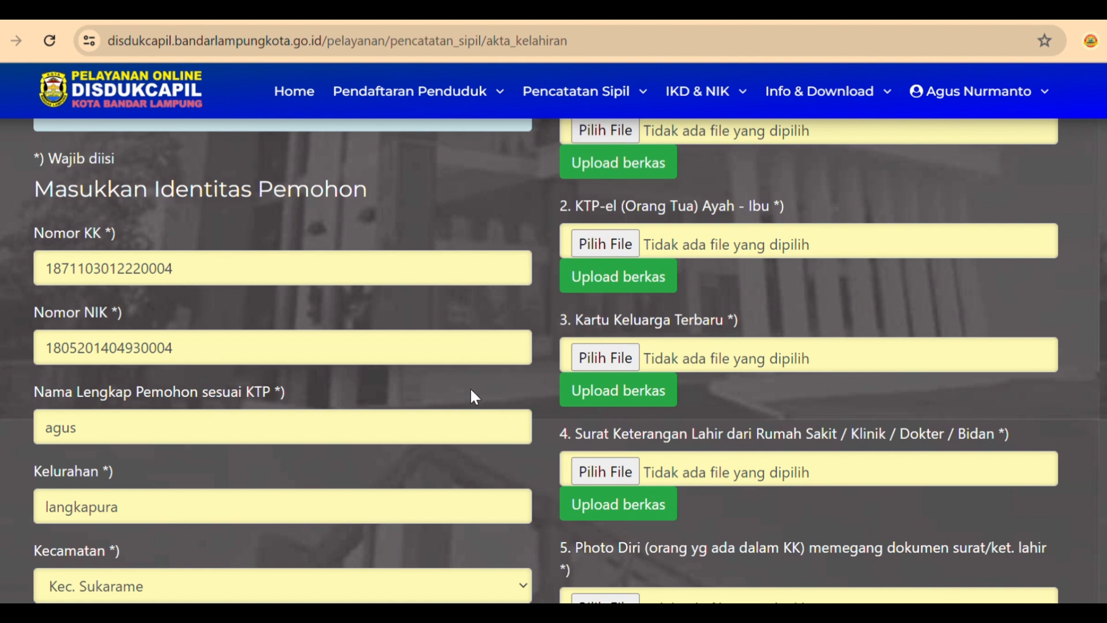
{"action": "scroll", "coordinate": [472, 395], "scroll_direction": "down", "scroll_amount": 1}
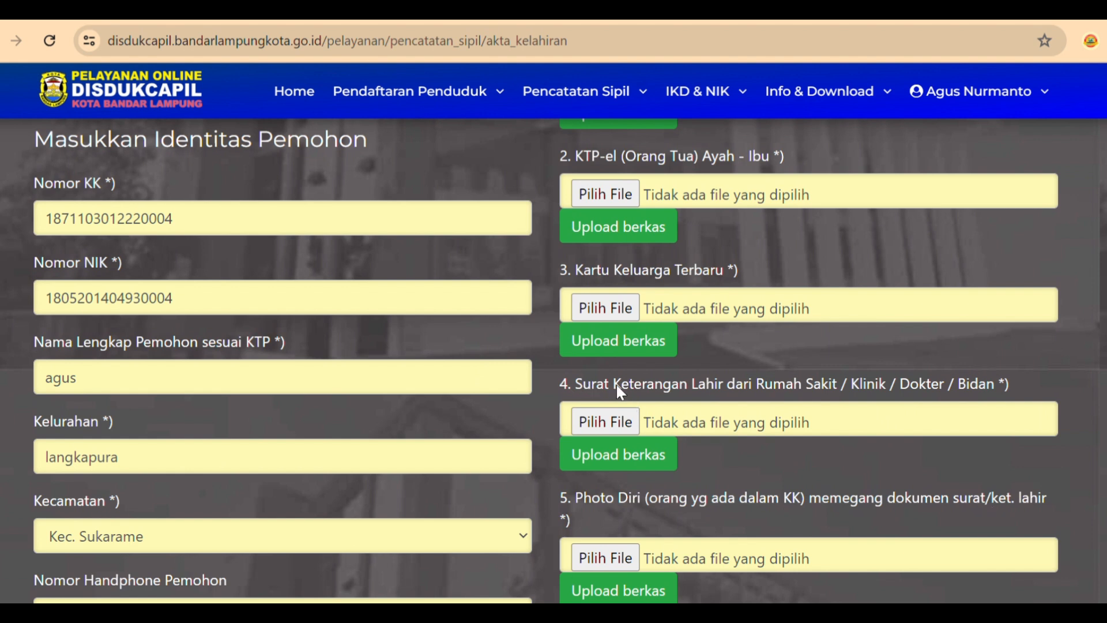
{"action": "scroll", "coordinate": [759, 490], "scroll_direction": "down", "scroll_amount": 2}
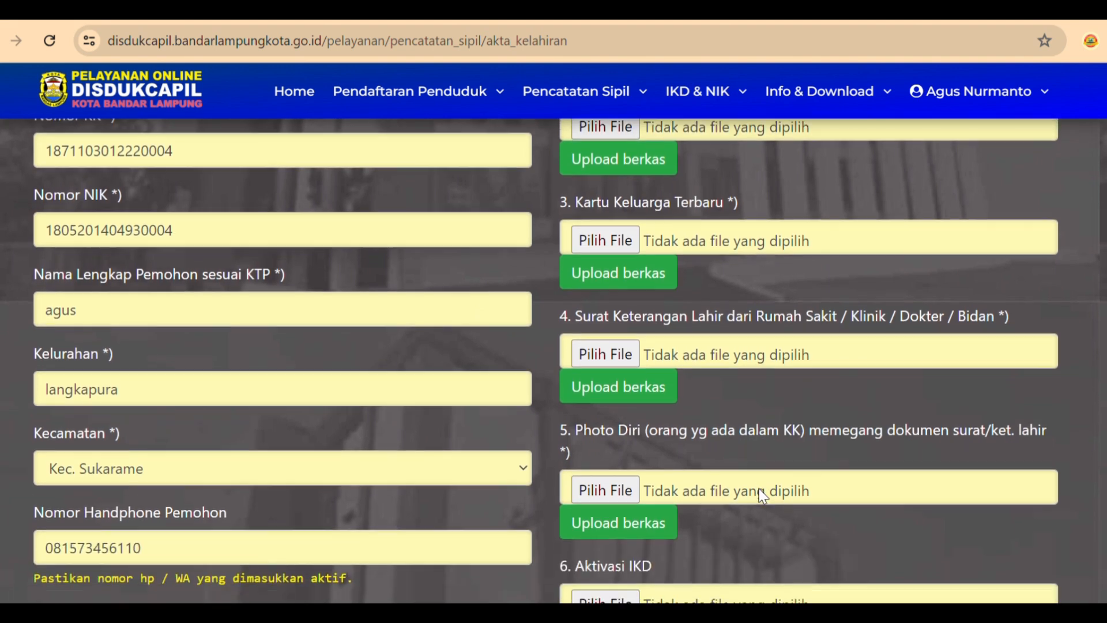
{"action": "scroll", "coordinate": [758, 486], "scroll_direction": "down", "scroll_amount": 2}
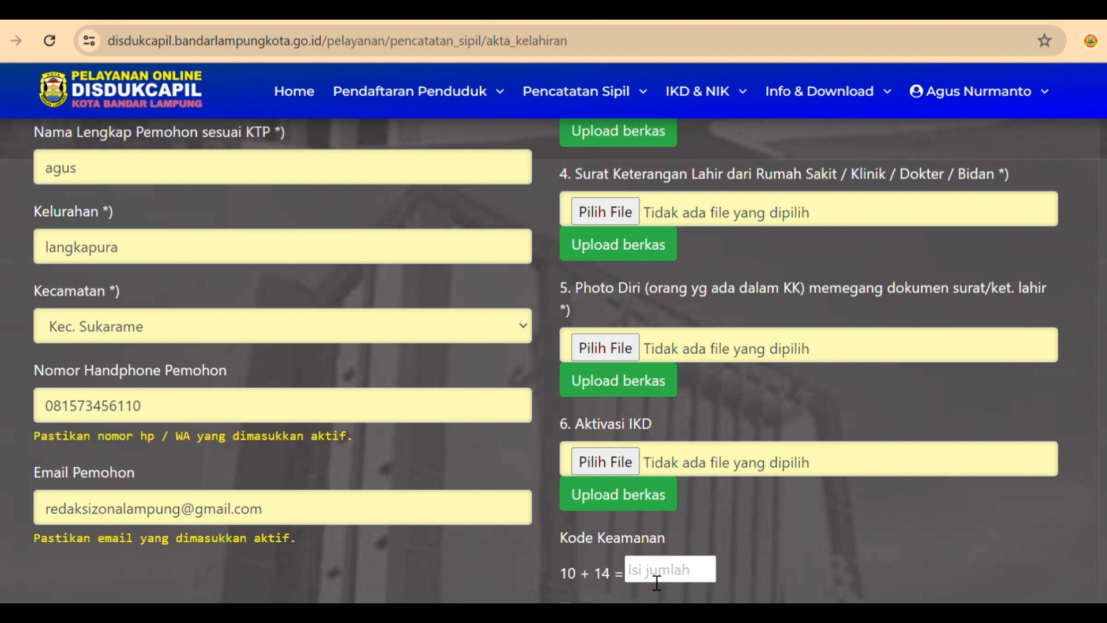
Answer the Kode Keamanan sum, accept the responsibility statement and submit the application.
{"action": "left_click", "coordinate": [641, 575]}
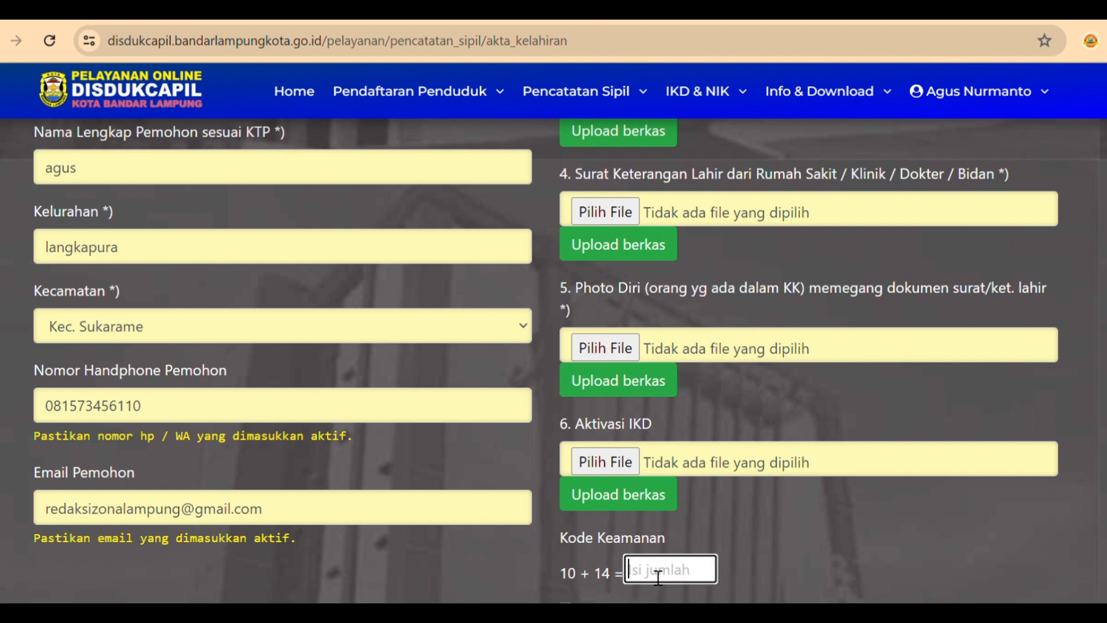
{"action": "type", "text": "24"}
{"action": "scroll", "coordinate": [656, 573], "scroll_direction": "down", "scroll_amount": 2}
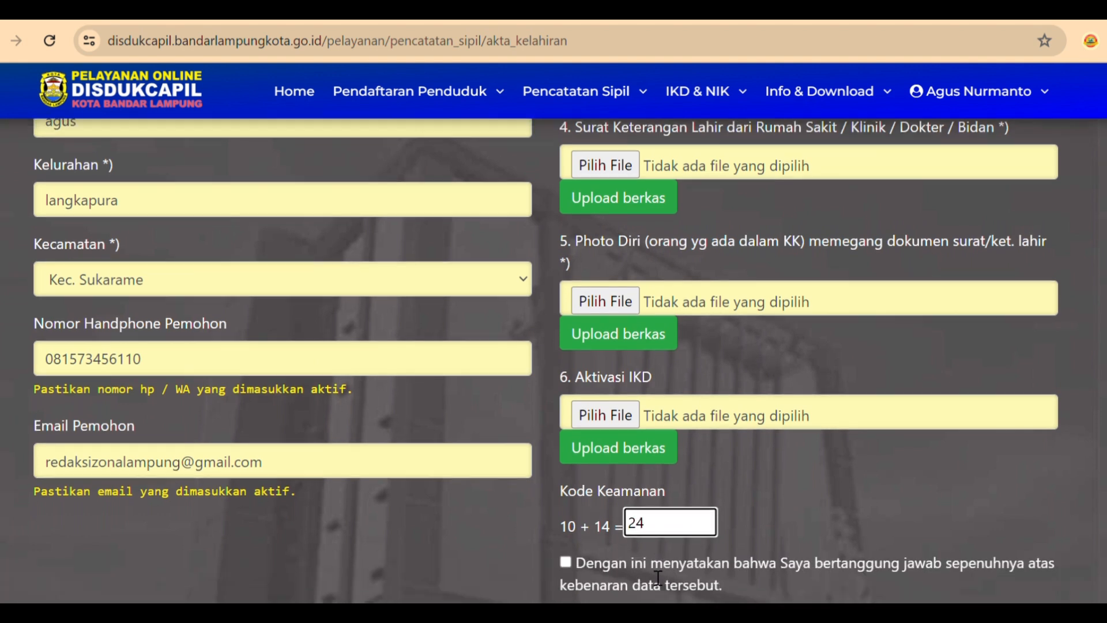
{"action": "left_click", "coordinate": [564, 506]}
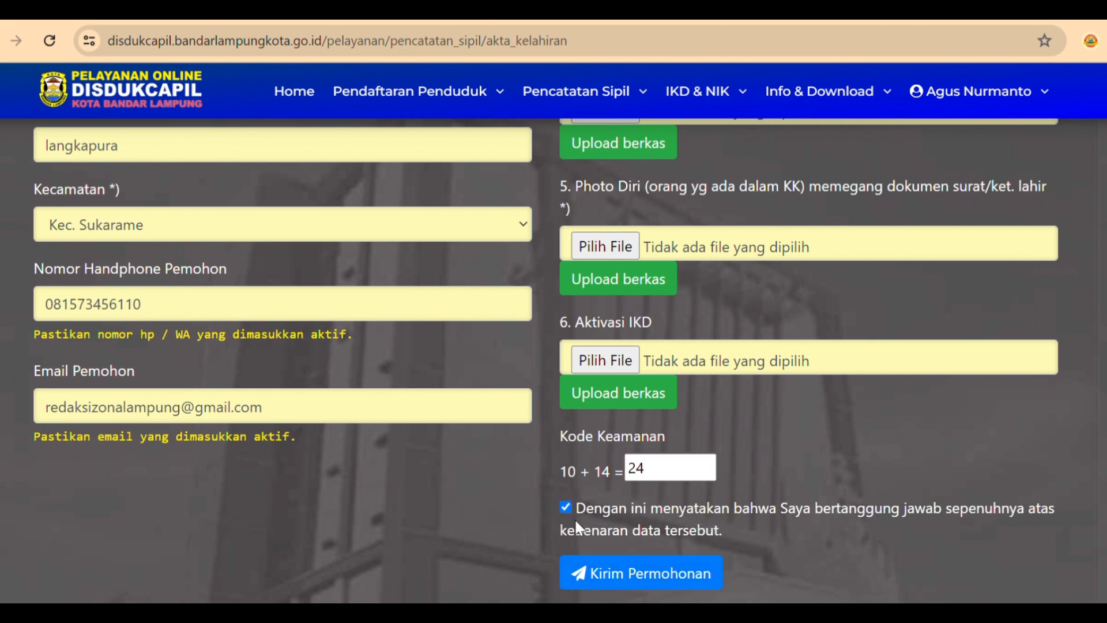
{"action": "left_click", "coordinate": [624, 578]}
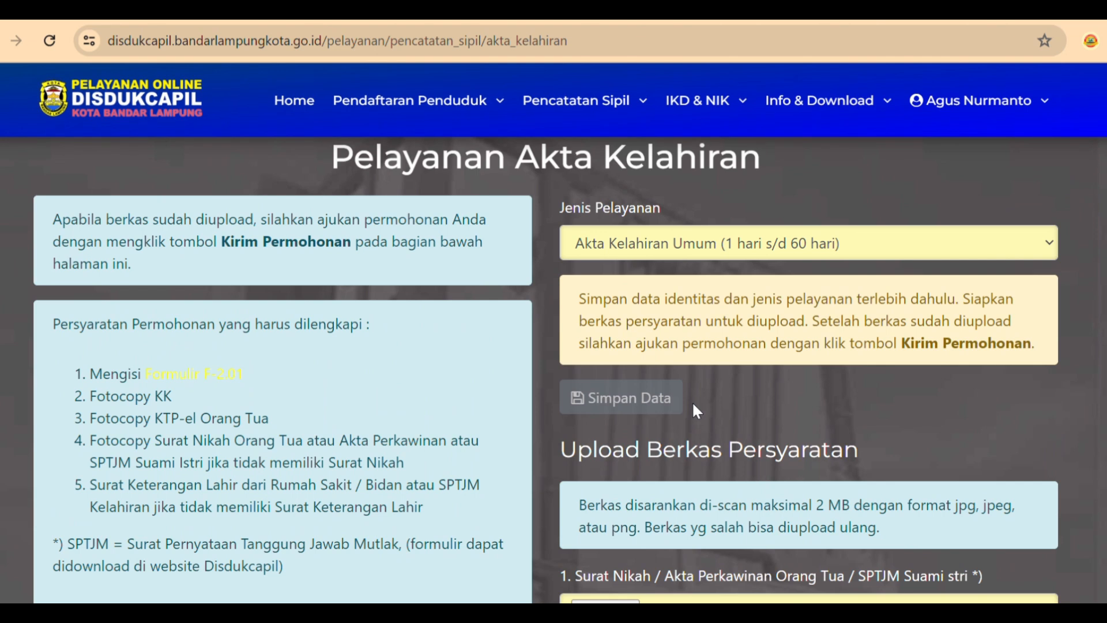
Change the service type to Akta Kelahiran Terlambat (Diatas 60 hari).
{"action": "left_click", "coordinate": [742, 234]}
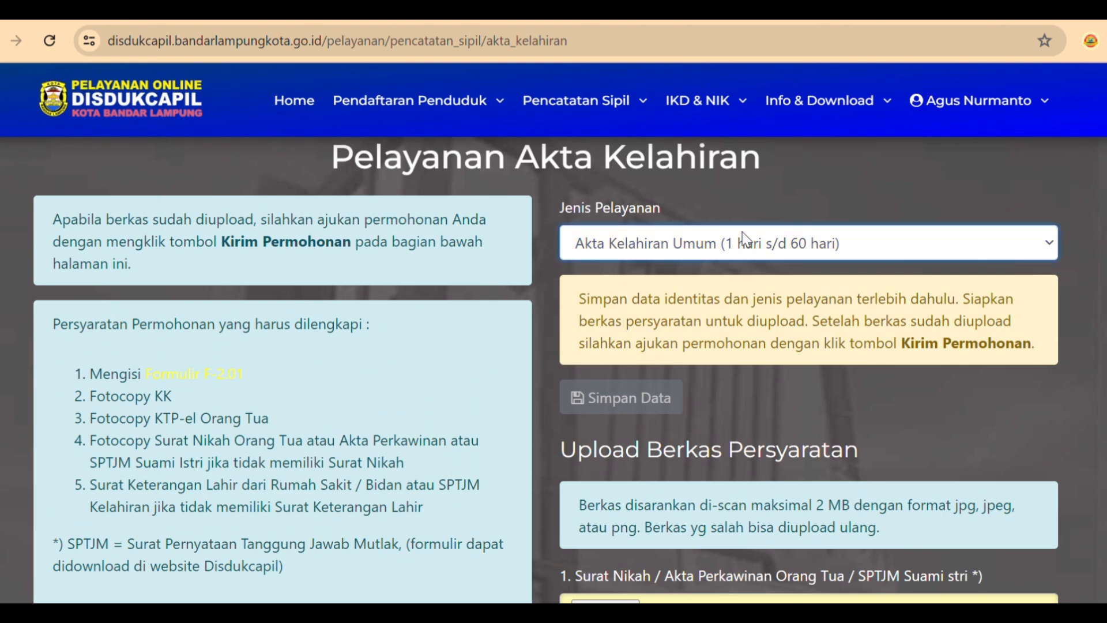
{"action": "left_click", "coordinate": [707, 315]}
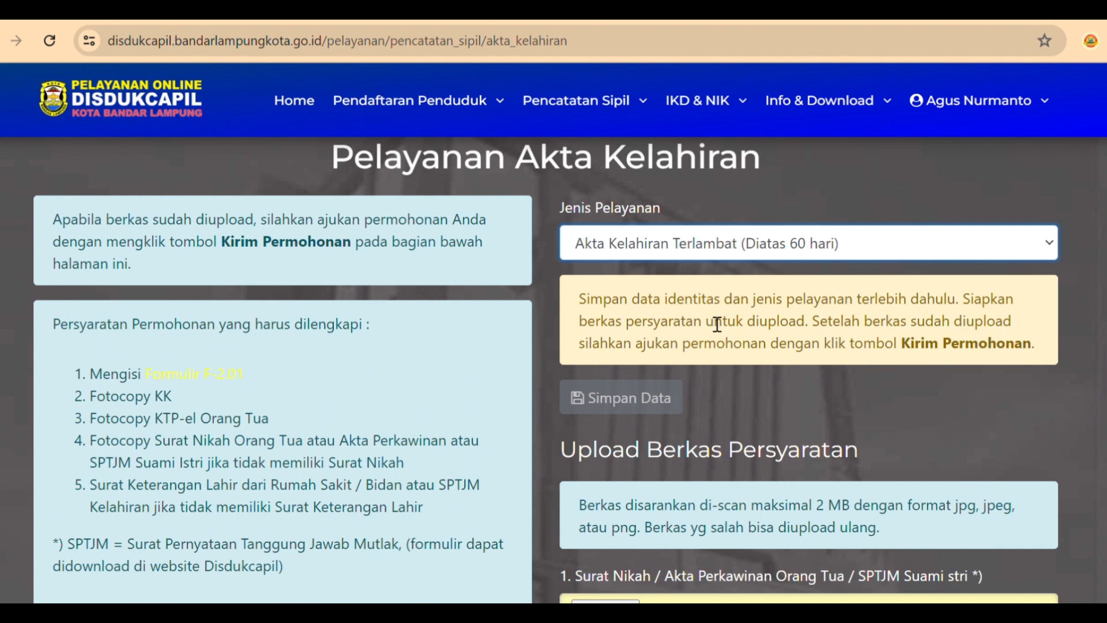
Save the data for the Akta Kelahiran Terlambat (Diatas 60 hari) service and confirm processing it.
{"action": "left_click", "coordinate": [601, 412]}
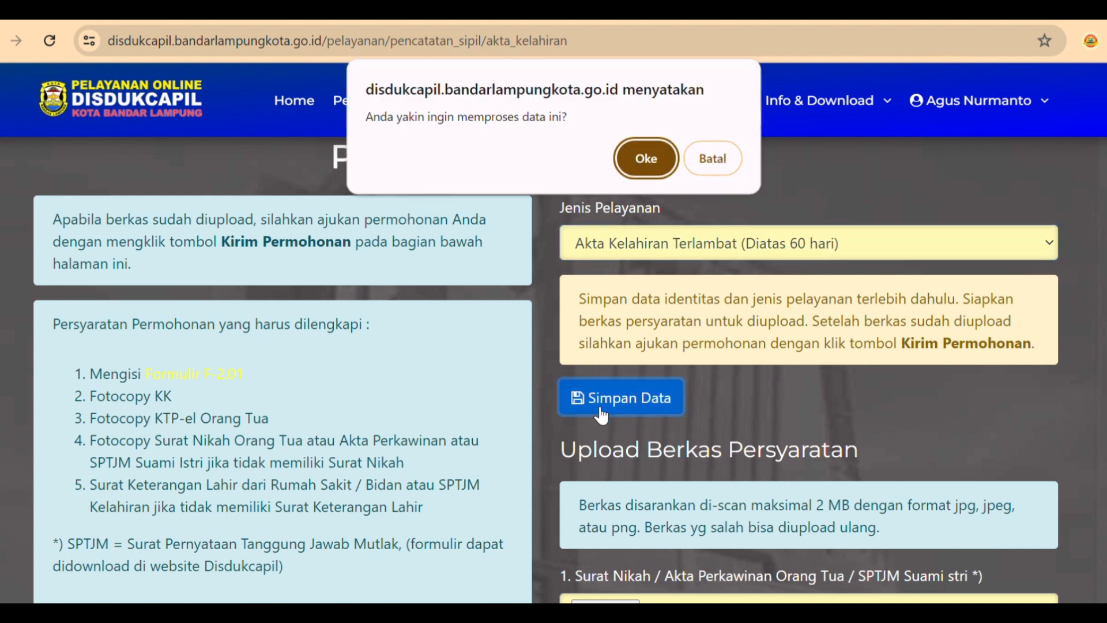
{"action": "left_click", "coordinate": [650, 144]}
Review the eight document uploads listed for the Akta Kelahiran Terlambat service, from Surat Nikah to Aktivasi IKD.
{"action": "scroll", "coordinate": [662, 297], "scroll_direction": "down", "scroll_amount": 2}
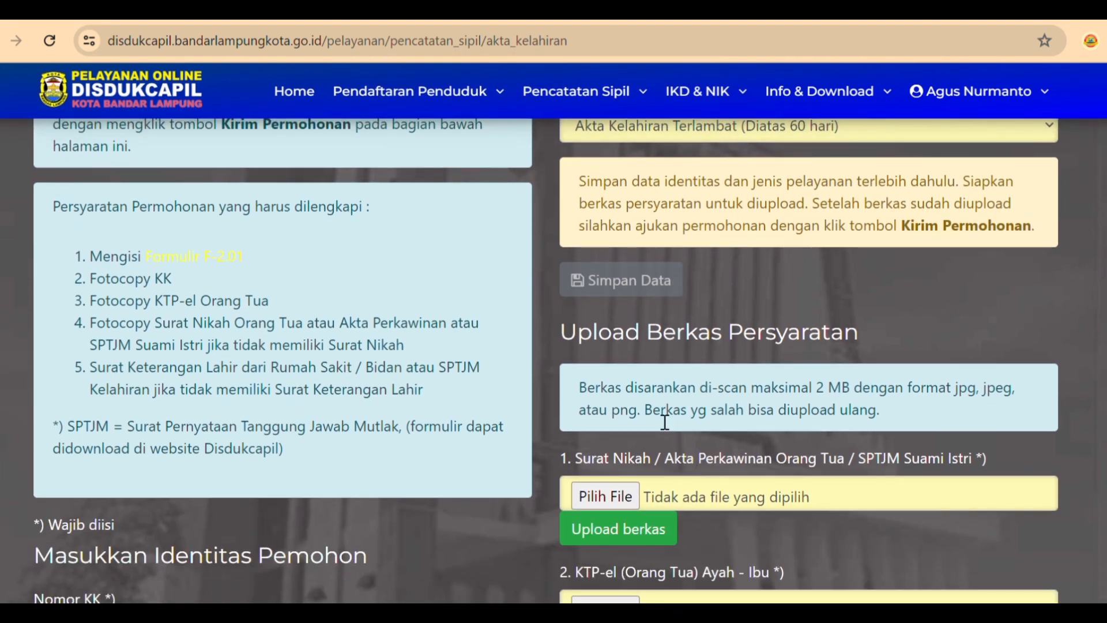
{"action": "scroll", "coordinate": [899, 489], "scroll_direction": "down", "scroll_amount": 1}
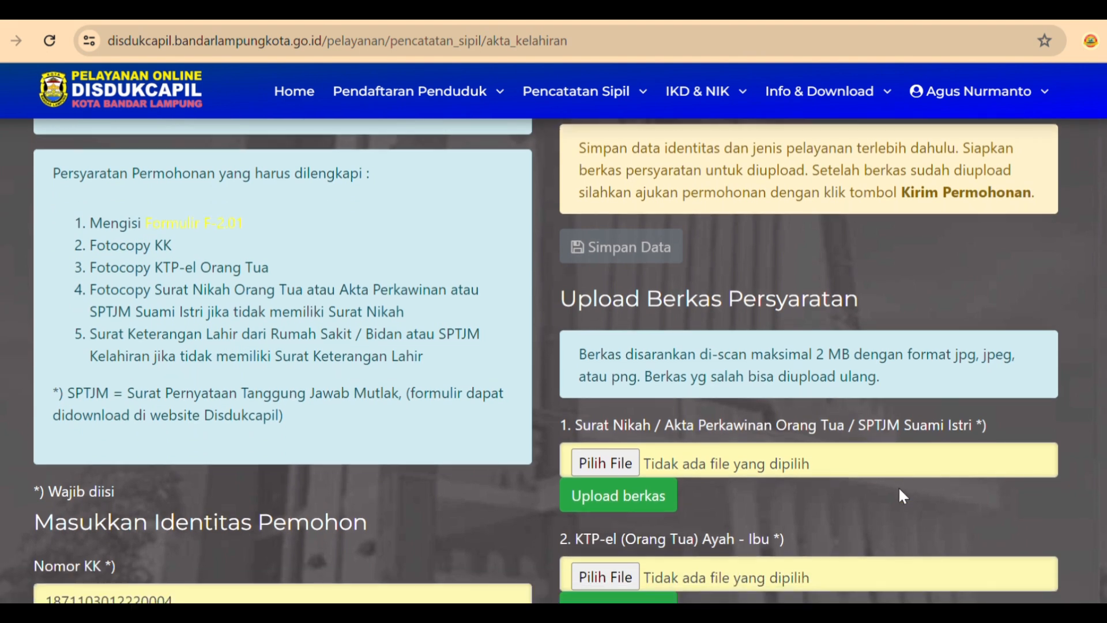
{"action": "scroll", "coordinate": [675, 556], "scroll_direction": "down", "scroll_amount": 3}
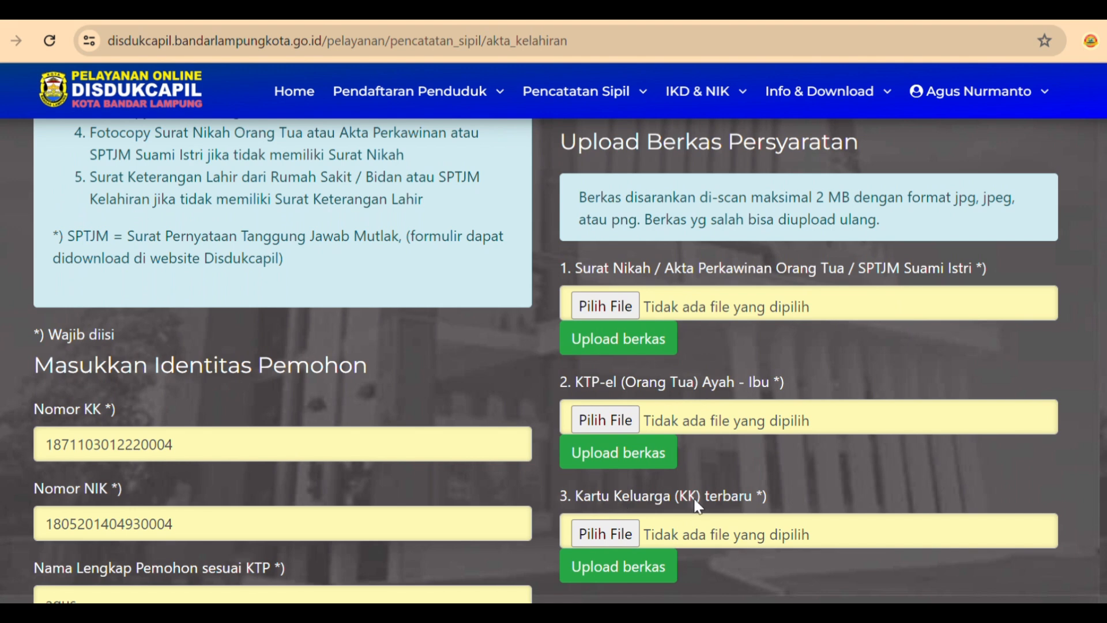
{"action": "scroll", "coordinate": [760, 498], "scroll_direction": "down", "scroll_amount": 3}
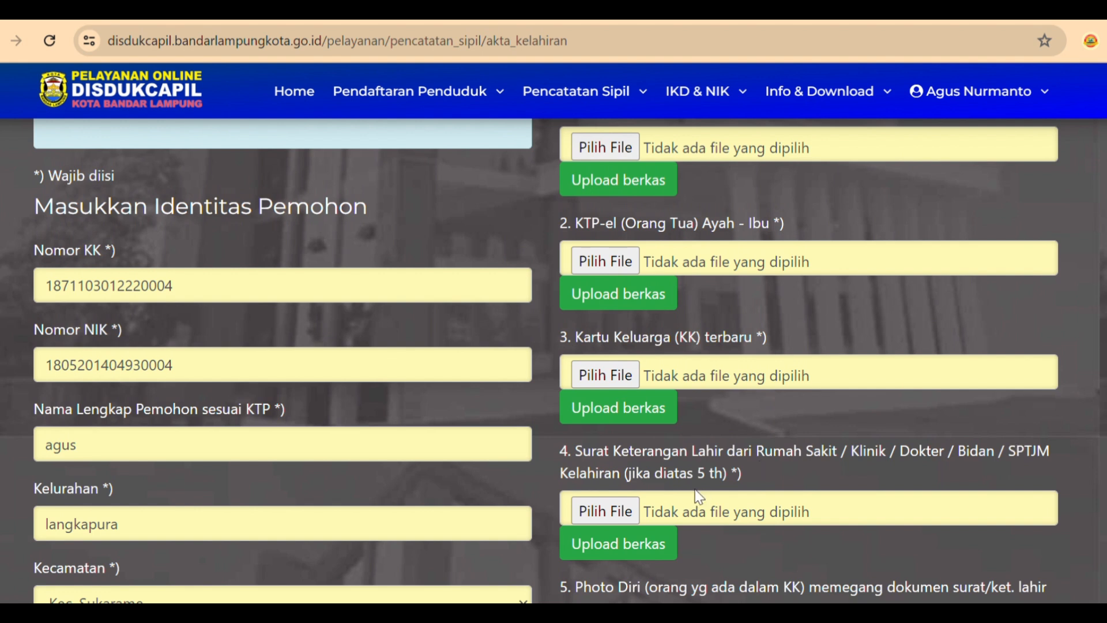
{"action": "scroll", "coordinate": [729, 481], "scroll_direction": "down", "scroll_amount": 2}
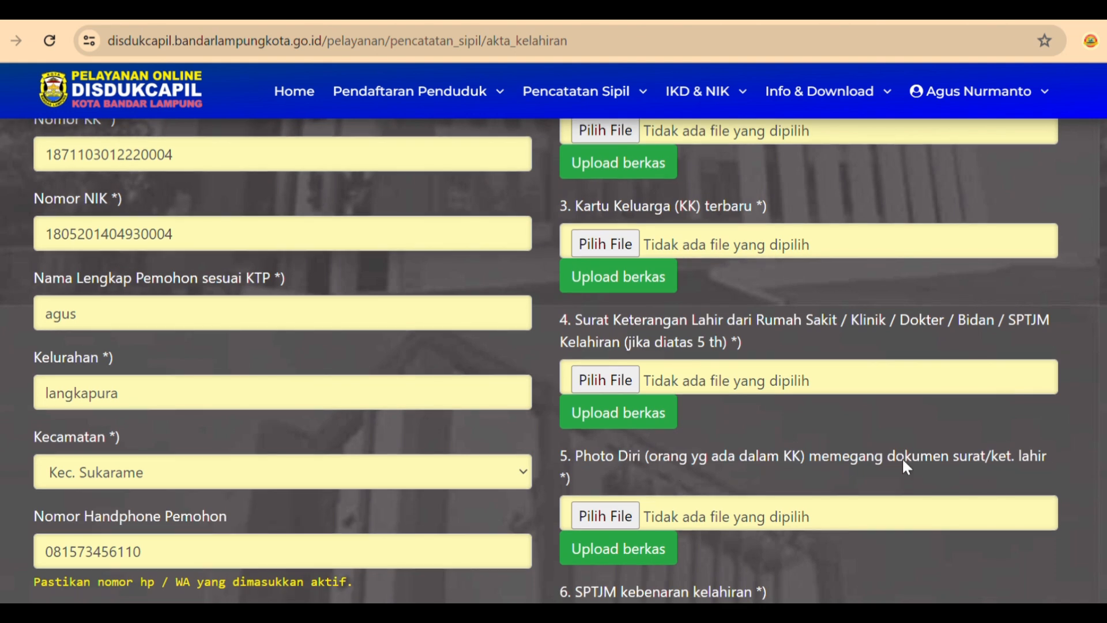
{"action": "scroll", "coordinate": [903, 459], "scroll_direction": "down", "scroll_amount": 2}
{"action": "scroll", "coordinate": [689, 484], "scroll_direction": "down", "scroll_amount": 2}
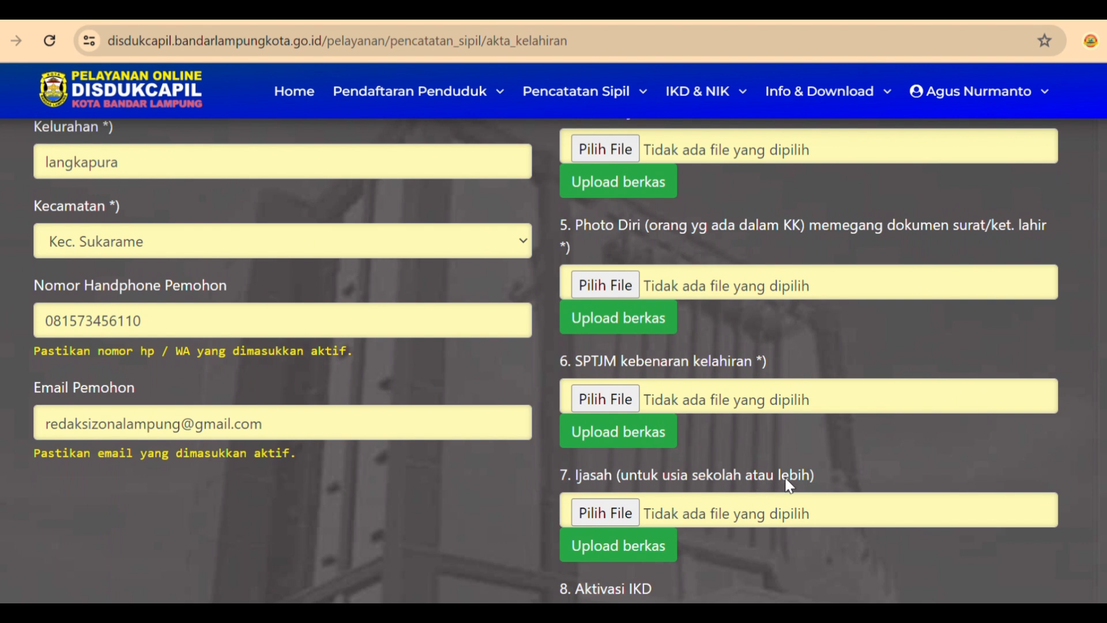
{"action": "scroll", "coordinate": [696, 475], "scroll_direction": "down", "scroll_amount": 1}
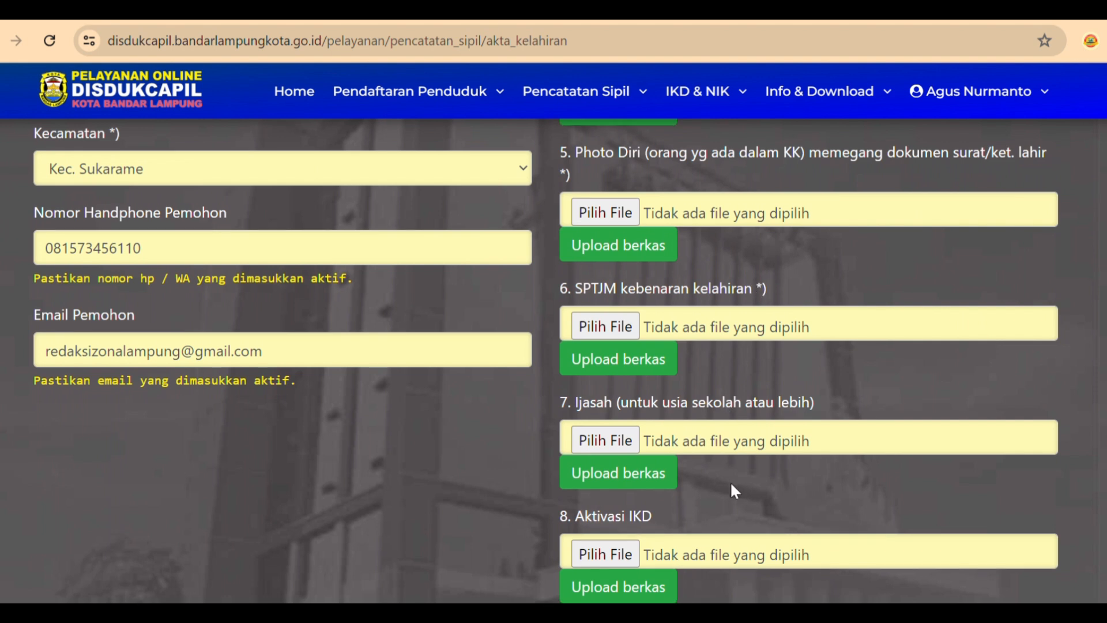
{"action": "scroll", "coordinate": [731, 484], "scroll_direction": "down", "scroll_amount": 1}
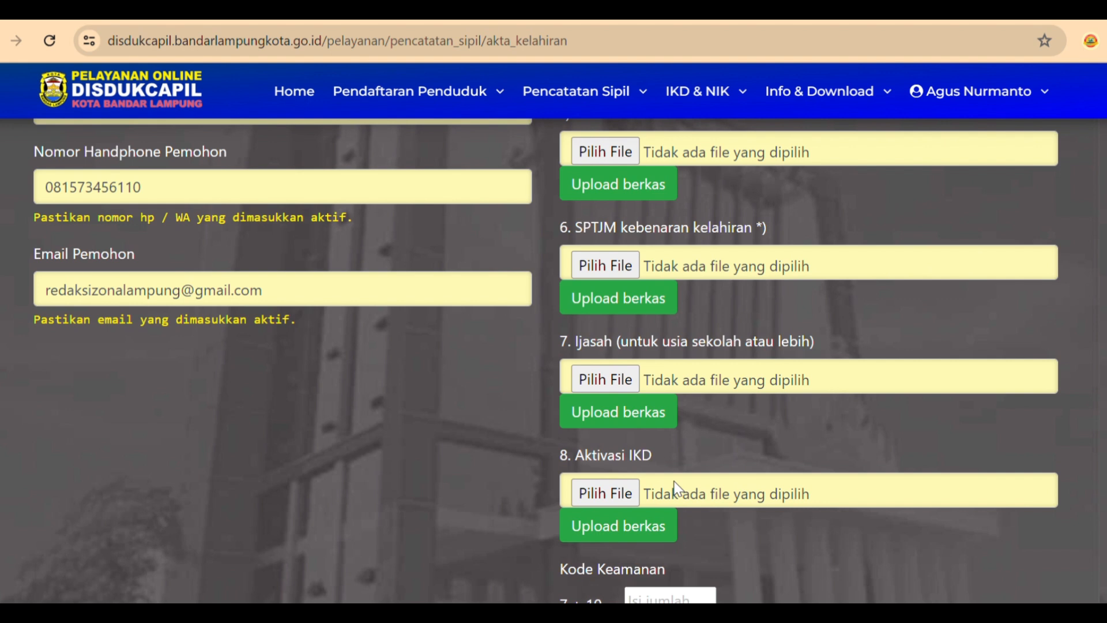
{"action": "scroll", "coordinate": [674, 485], "scroll_direction": "down", "scroll_amount": 1}
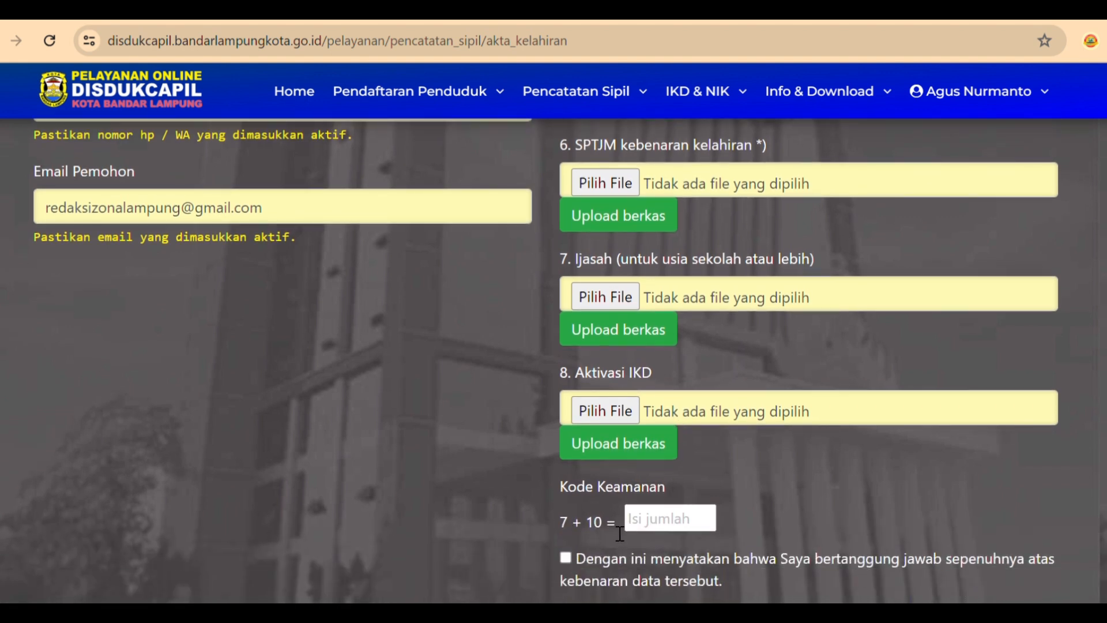
Answer the Kode Keamanan sum and accept the statement of responsibility for the data.
{"action": "left_click", "coordinate": [658, 526]}
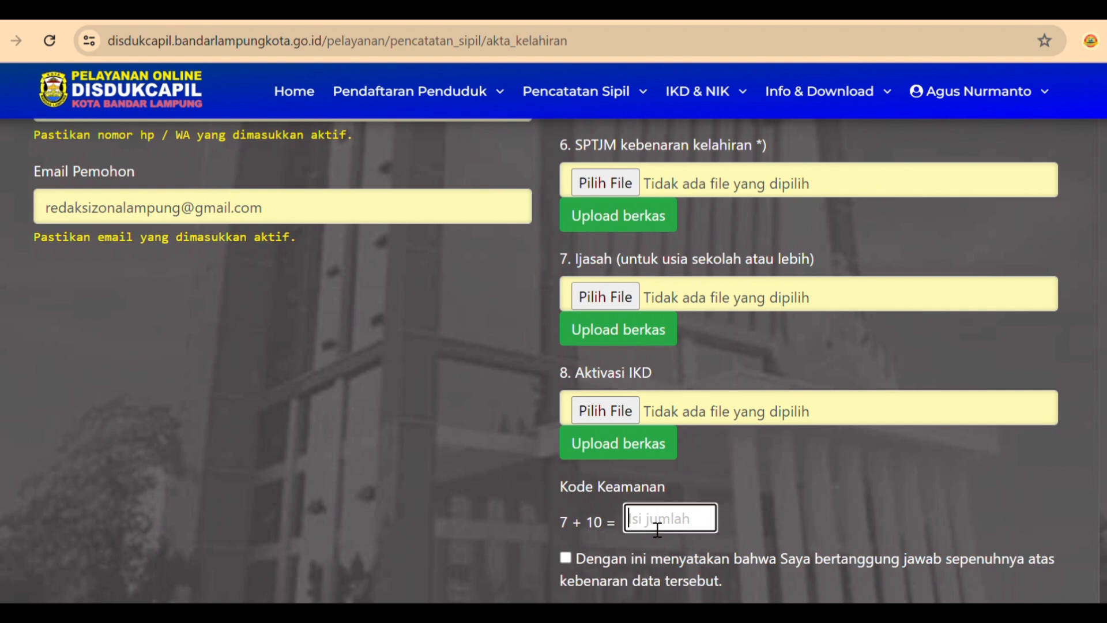
{"action": "type", "text": "17"}
{"action": "left_click", "coordinate": [565, 563]}
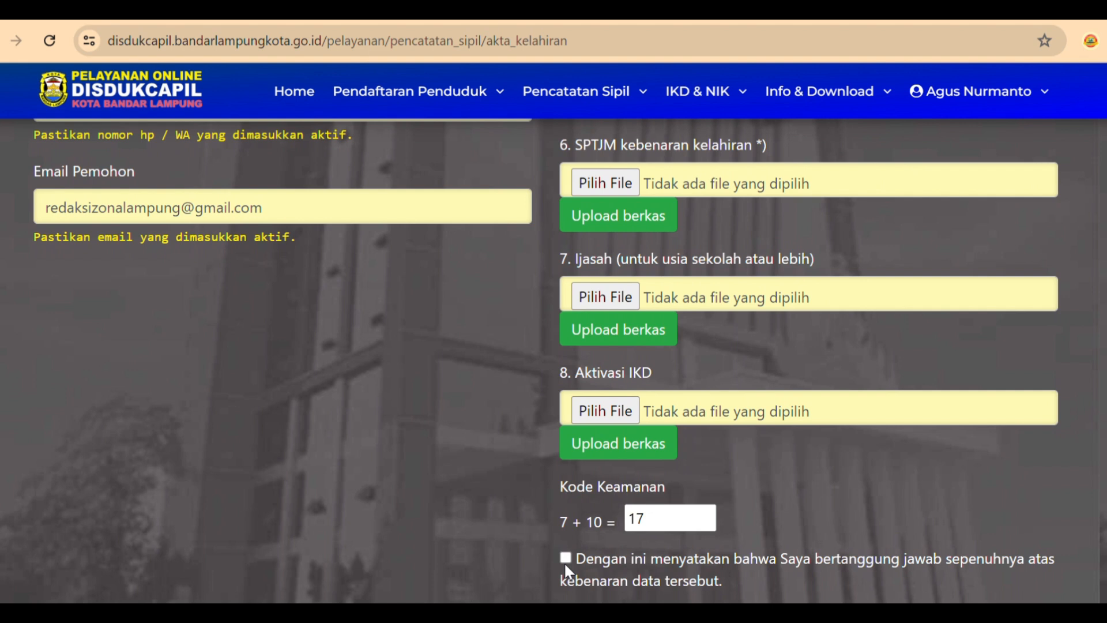
{"action": "left_click", "coordinate": [565, 563]}
{"action": "scroll", "coordinate": [565, 559], "scroll_direction": "down", "scroll_amount": 3}
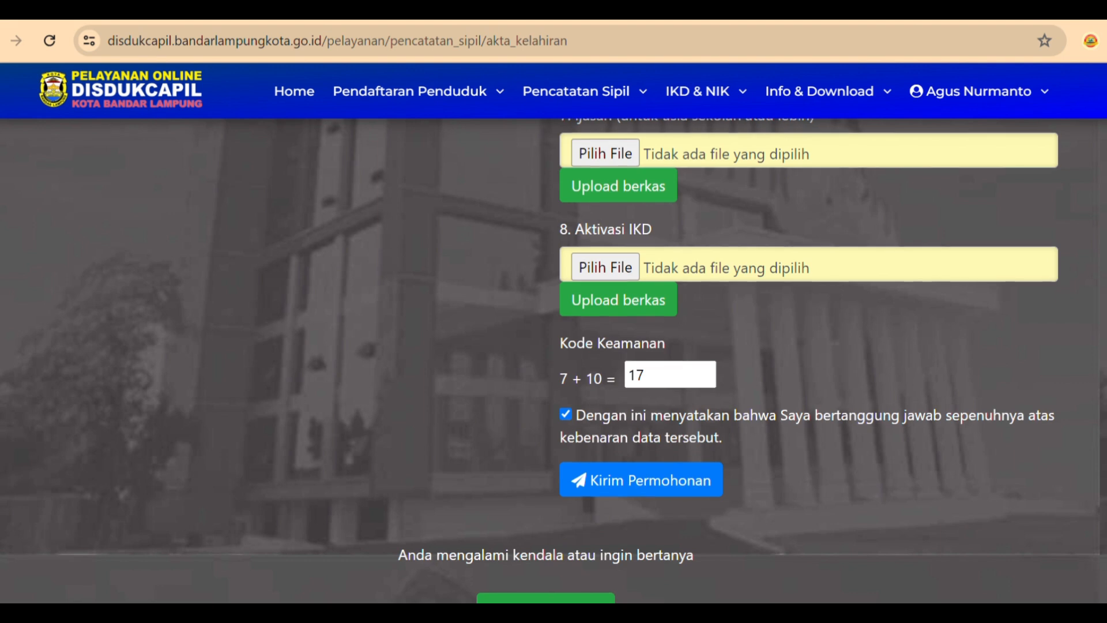
Change the service type to Perubahan / Perbaikan / Kehilangan / Rusak Akta Kelahiran and save the data, confirming the processing.
{"action": "scroll", "coordinate": [1096, 385], "scroll_direction": "up", "scroll_amount": 10}
{"action": "scroll", "coordinate": [554, 361], "scroll_direction": "up", "scroll_amount": 8}
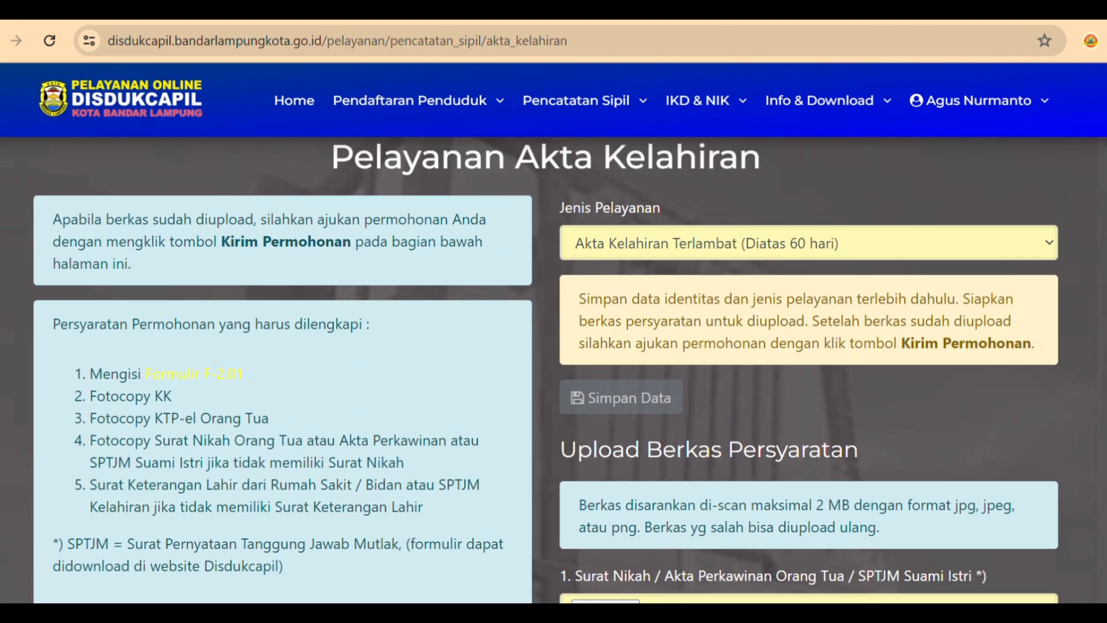
{"action": "left_click", "coordinate": [836, 257]}
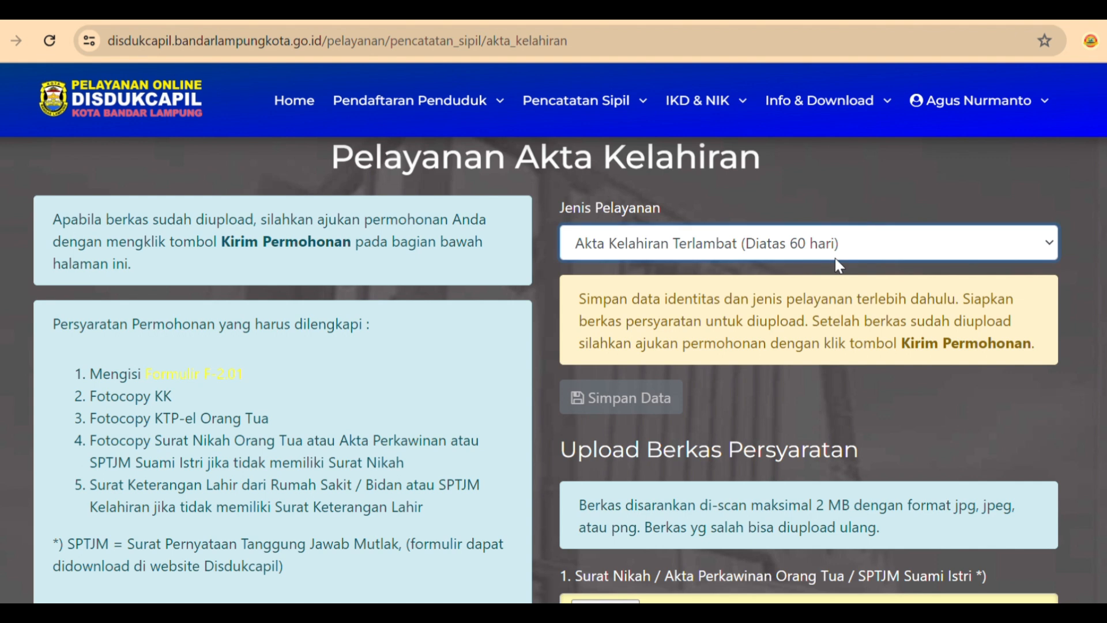
{"action": "left_click", "coordinate": [738, 334]}
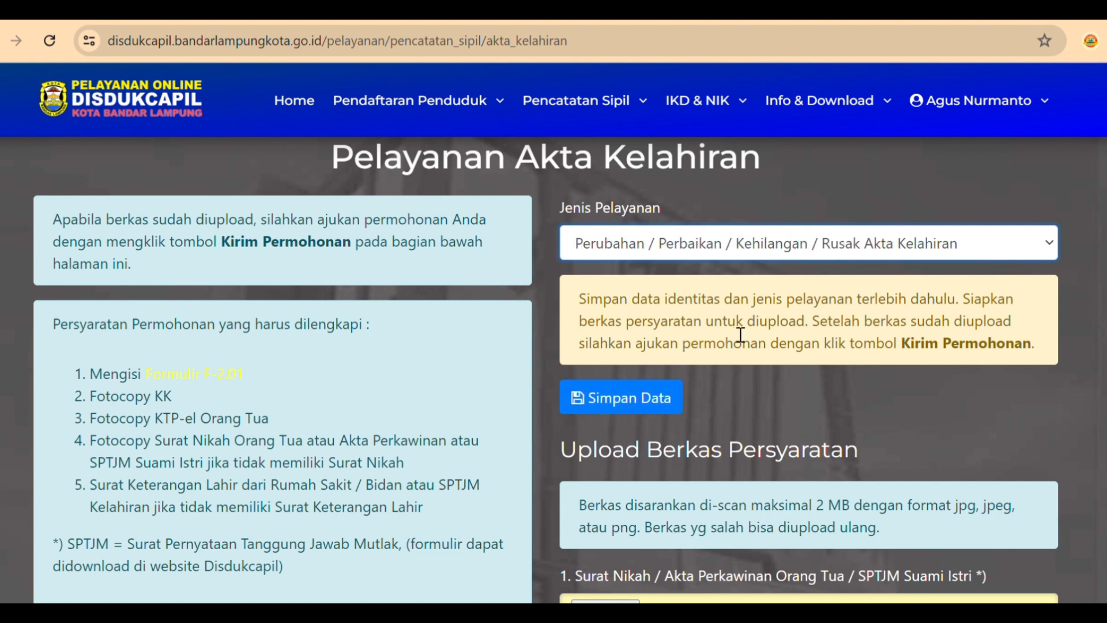
{"action": "left_click", "coordinate": [645, 398]}
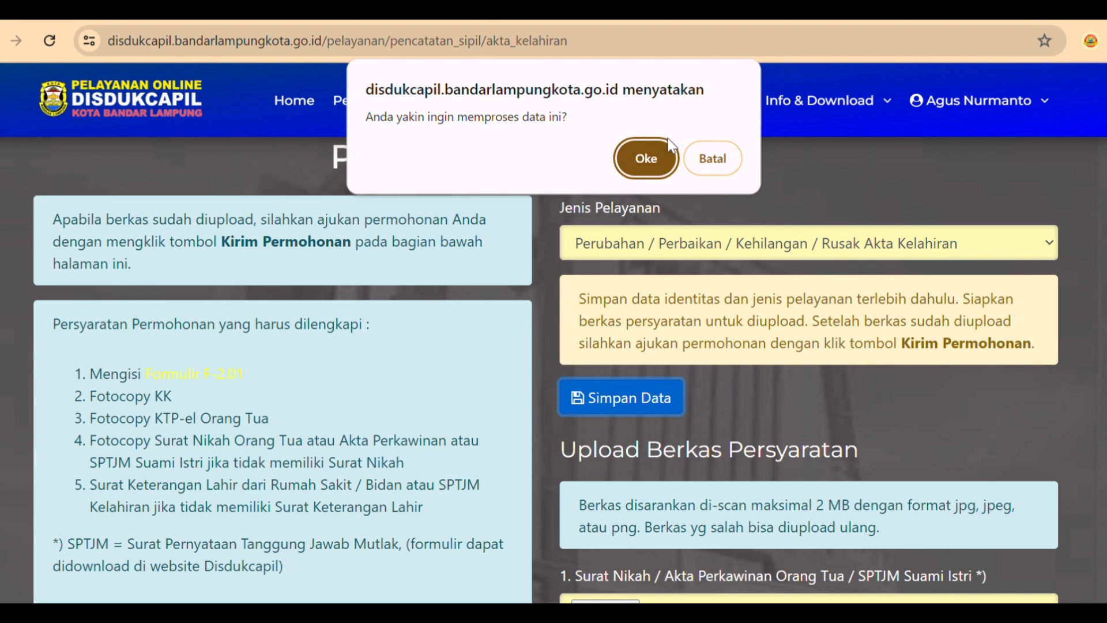
{"action": "left_click", "coordinate": [649, 151]}
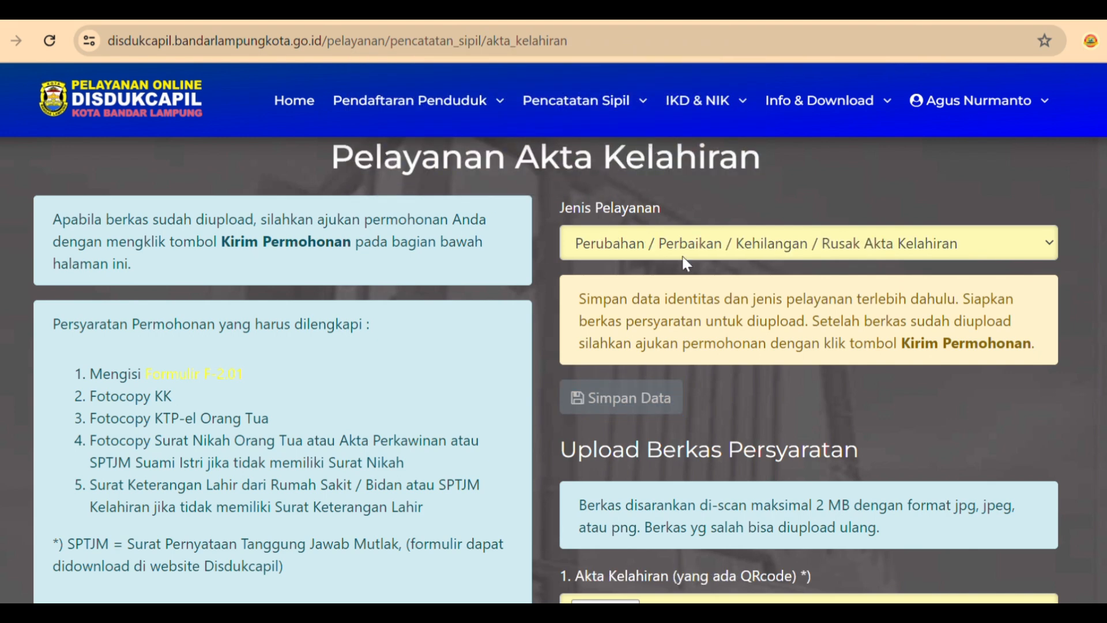
Review the five document uploads for the birth certificate change or replacement service, from Akta Kelahiran to Aktifasi IKD.
{"action": "scroll", "coordinate": [709, 361], "scroll_direction": "down", "scroll_amount": 3}
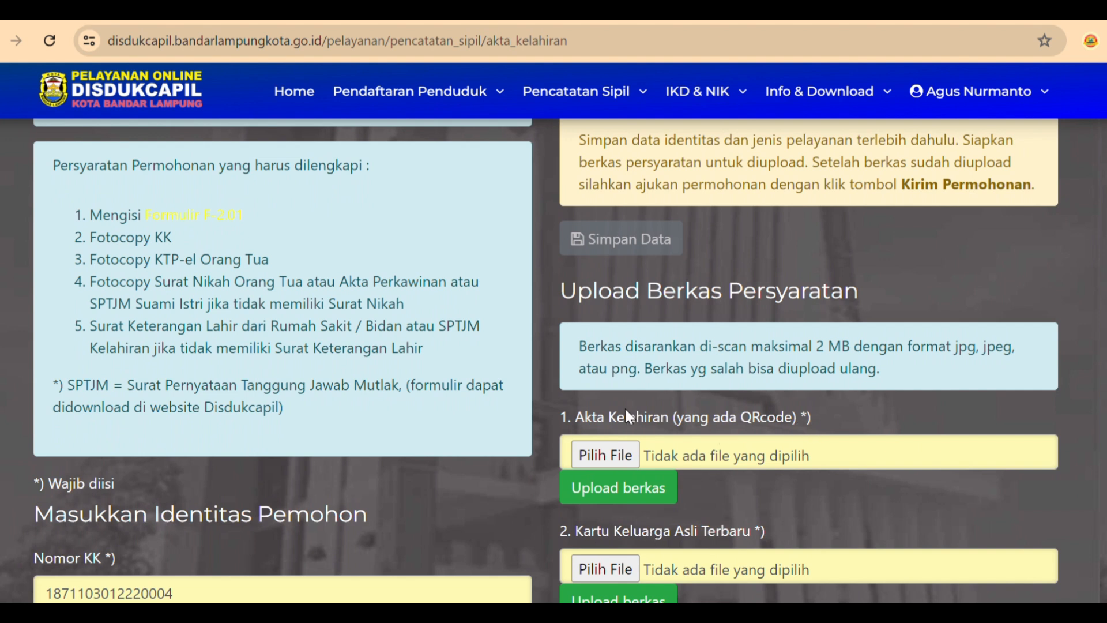
{"action": "scroll", "coordinate": [684, 502], "scroll_direction": "down", "scroll_amount": 1}
{"action": "scroll", "coordinate": [684, 502], "scroll_direction": "down", "scroll_amount": 1}
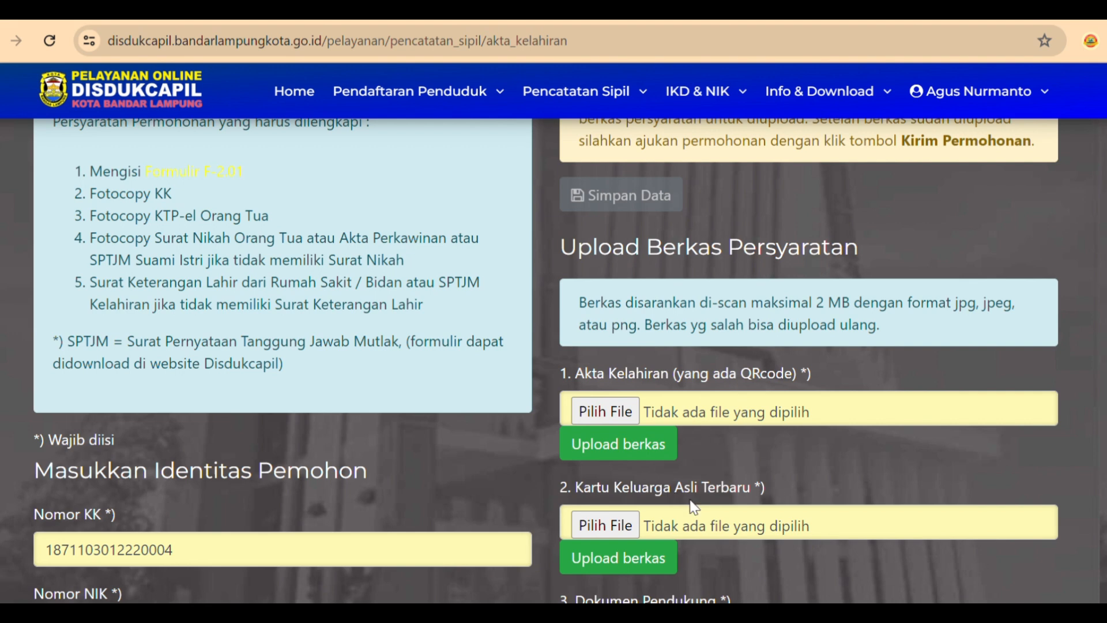
{"action": "scroll", "coordinate": [756, 501], "scroll_direction": "down", "scroll_amount": 1}
{"action": "scroll", "coordinate": [753, 496], "scroll_direction": "down", "scroll_amount": 2}
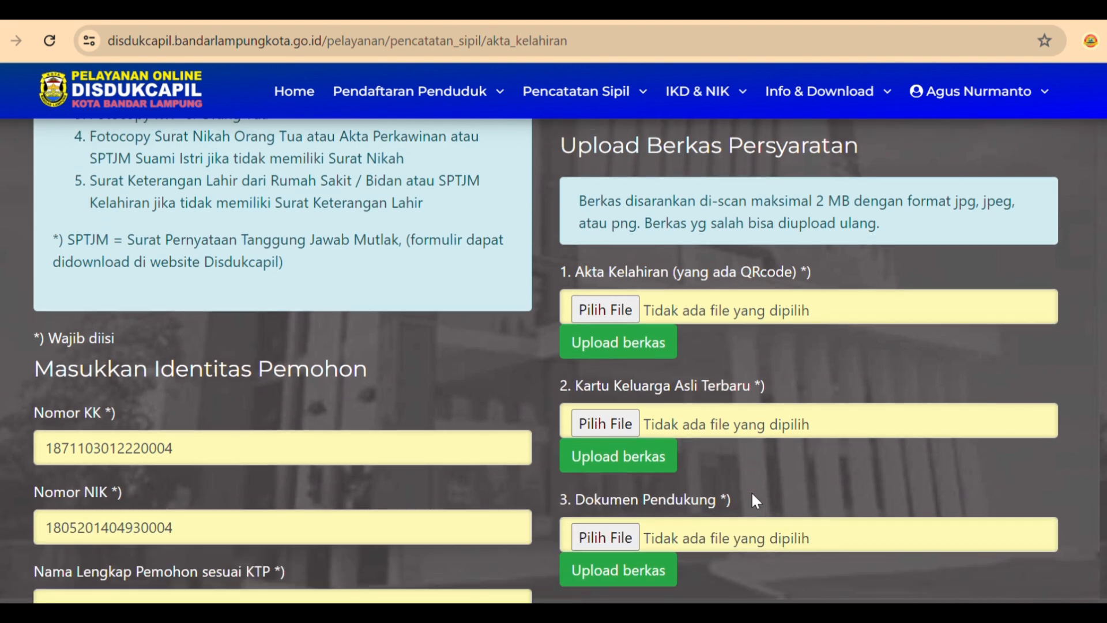
{"action": "scroll", "coordinate": [694, 516], "scroll_direction": "down", "scroll_amount": 1}
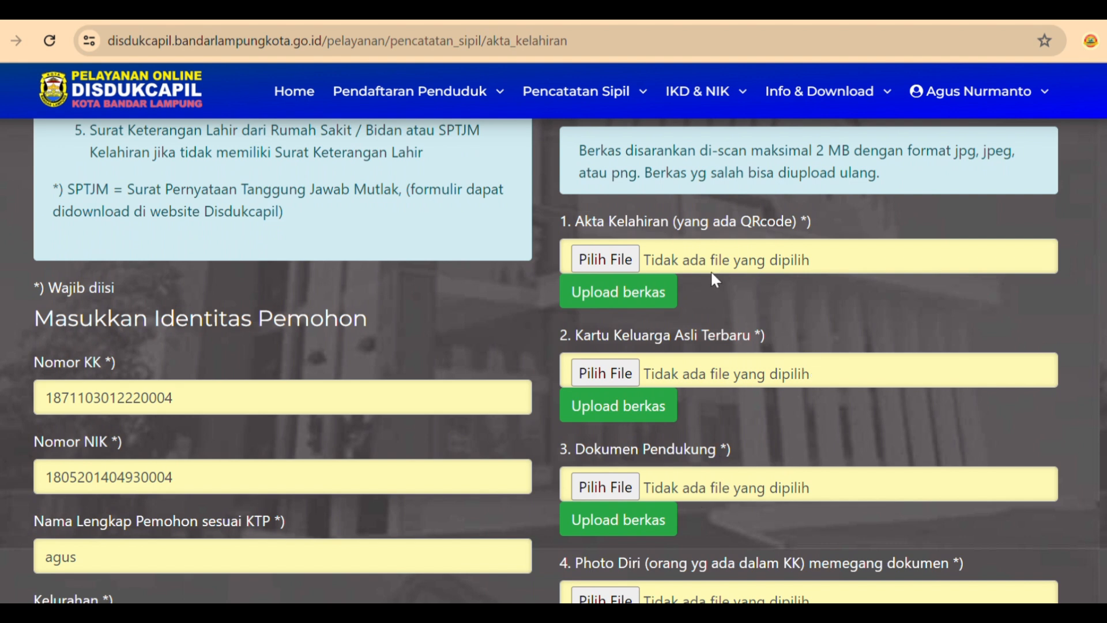
{"action": "left_click_drag", "start_coordinate": [569, 223], "coordinate": [662, 230]}
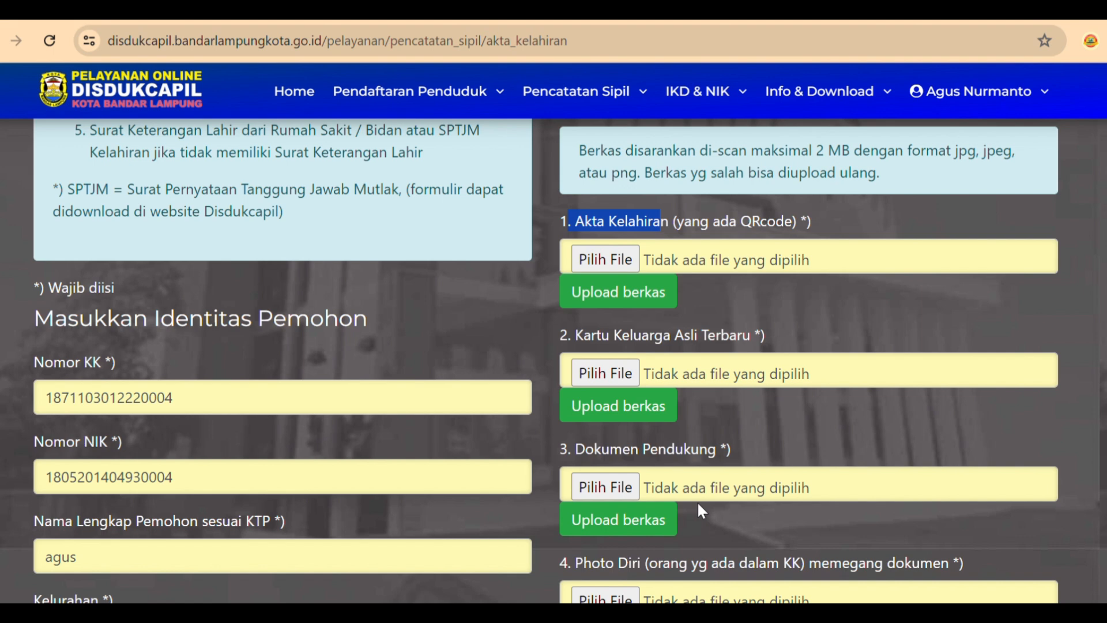
{"action": "scroll", "coordinate": [699, 506], "scroll_direction": "down", "scroll_amount": 2}
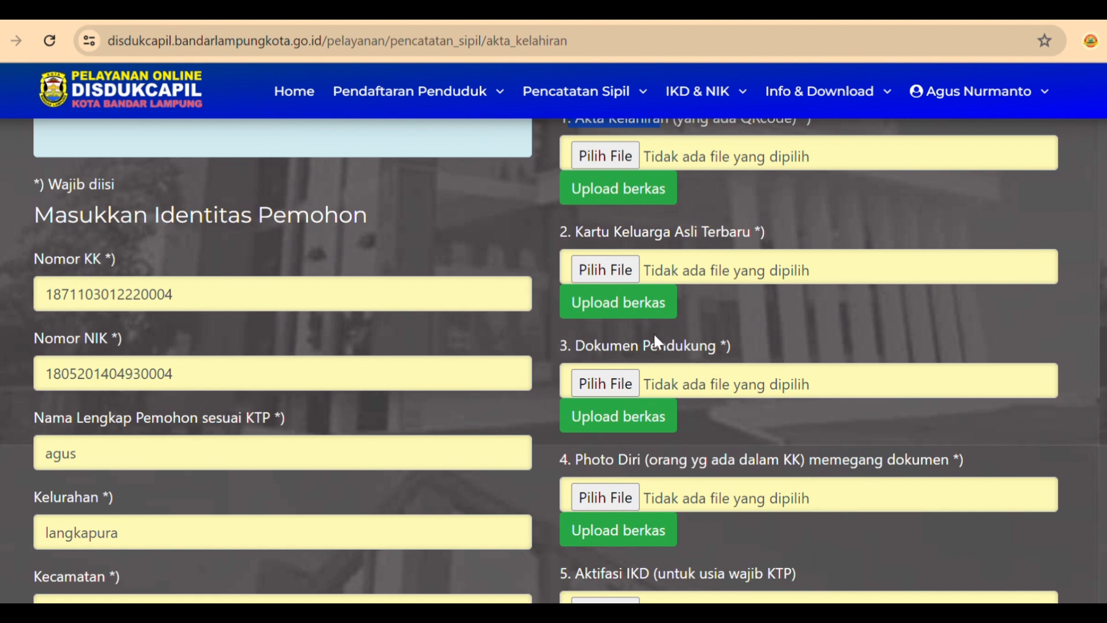
{"action": "scroll", "coordinate": [673, 237], "scroll_direction": "up", "scroll_amount": 1}
{"action": "scroll", "coordinate": [705, 206], "scroll_direction": "down", "scroll_amount": 1}
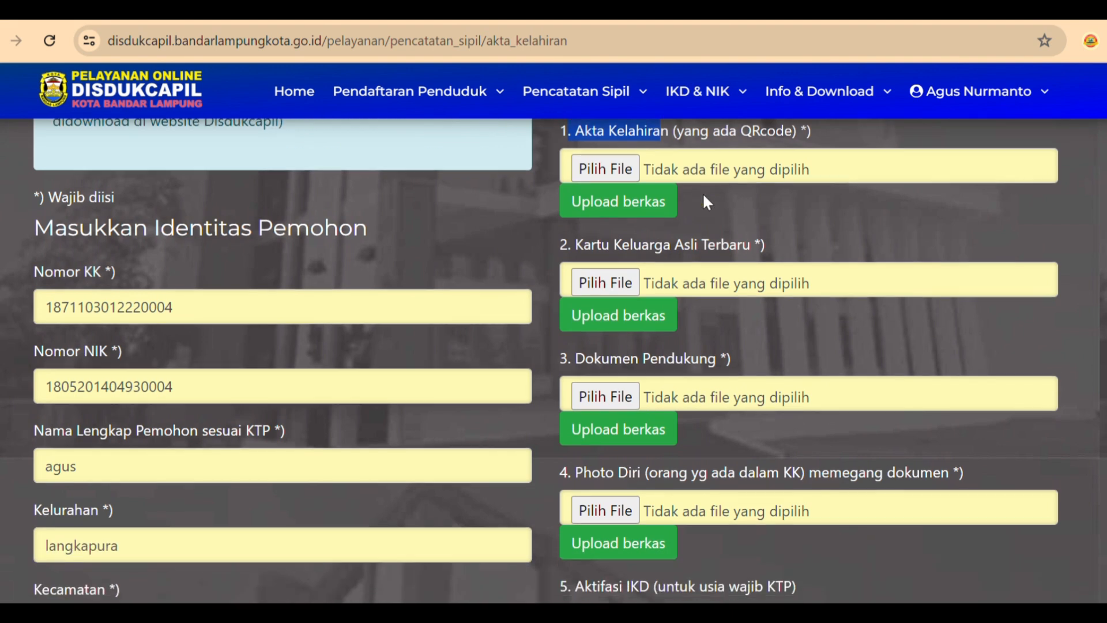
{"action": "scroll", "coordinate": [703, 196], "scroll_direction": "down", "scroll_amount": 2}
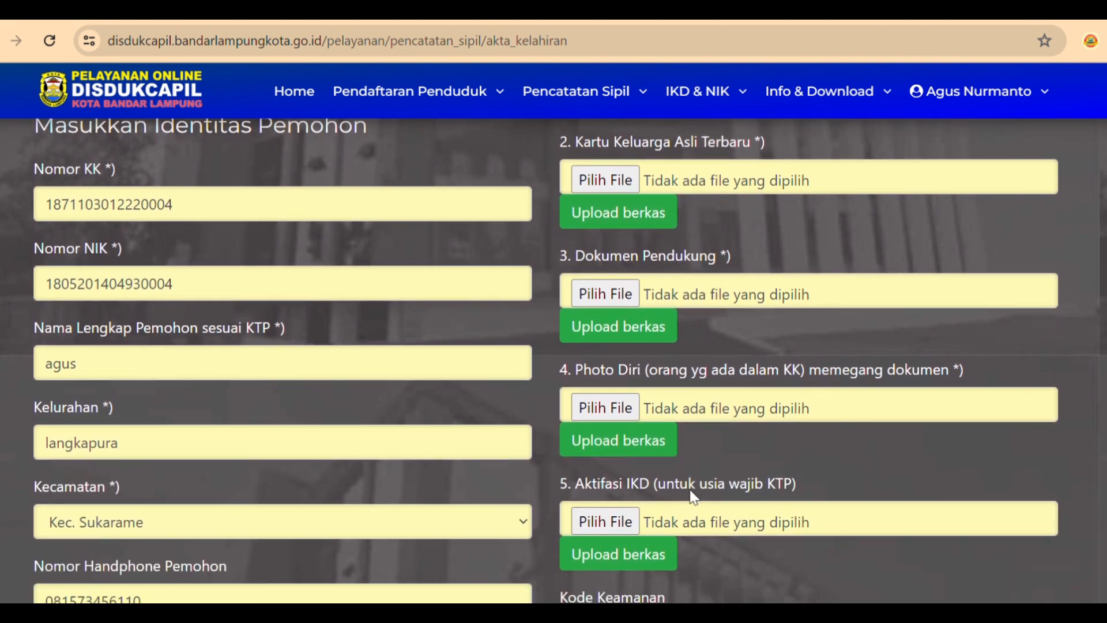
{"action": "scroll", "coordinate": [692, 496], "scroll_direction": "down", "scroll_amount": 1}
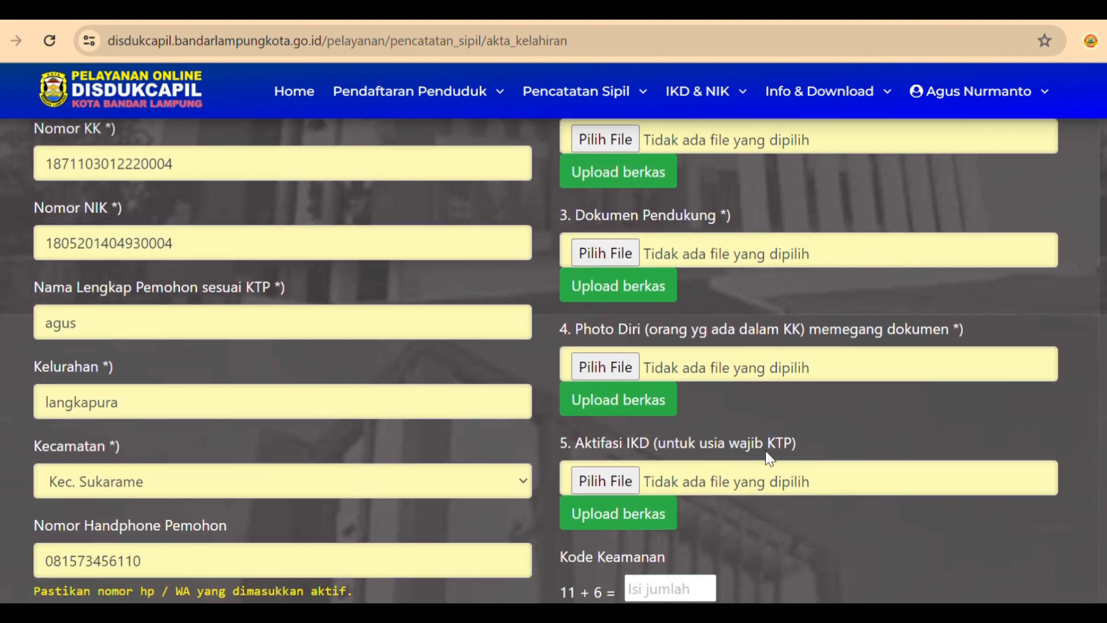
{"action": "scroll", "coordinate": [690, 500], "scroll_direction": "down", "scroll_amount": 2}
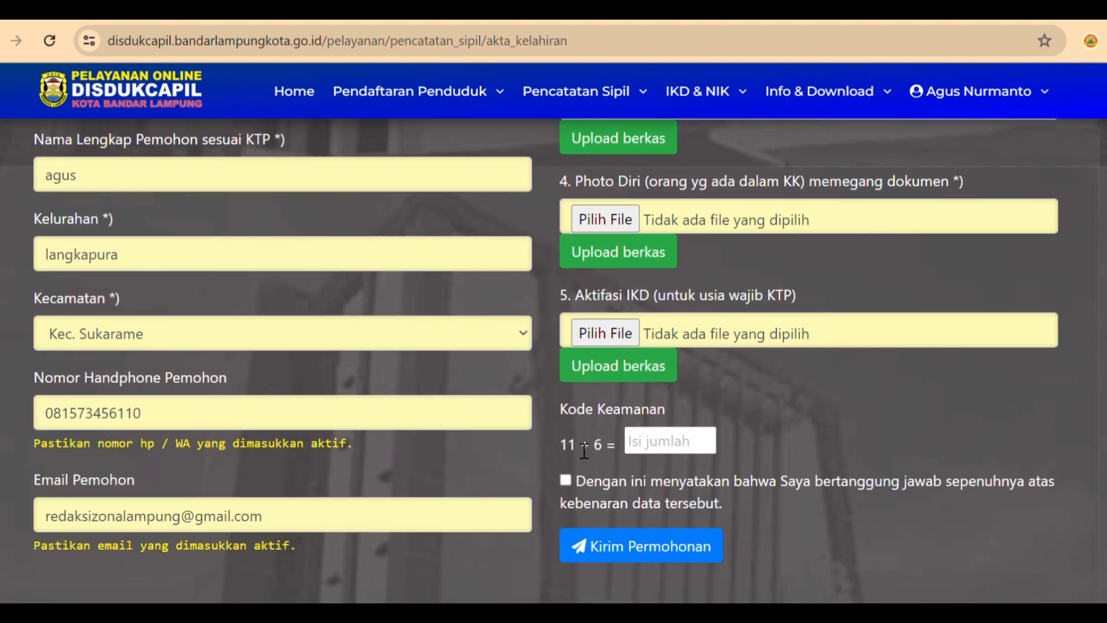
Fill in the Kode Keamanan sum and accept the responsibility statement for the change or replacement application.
{"action": "left_click", "coordinate": [663, 452]}
{"action": "type", "text": "16"}
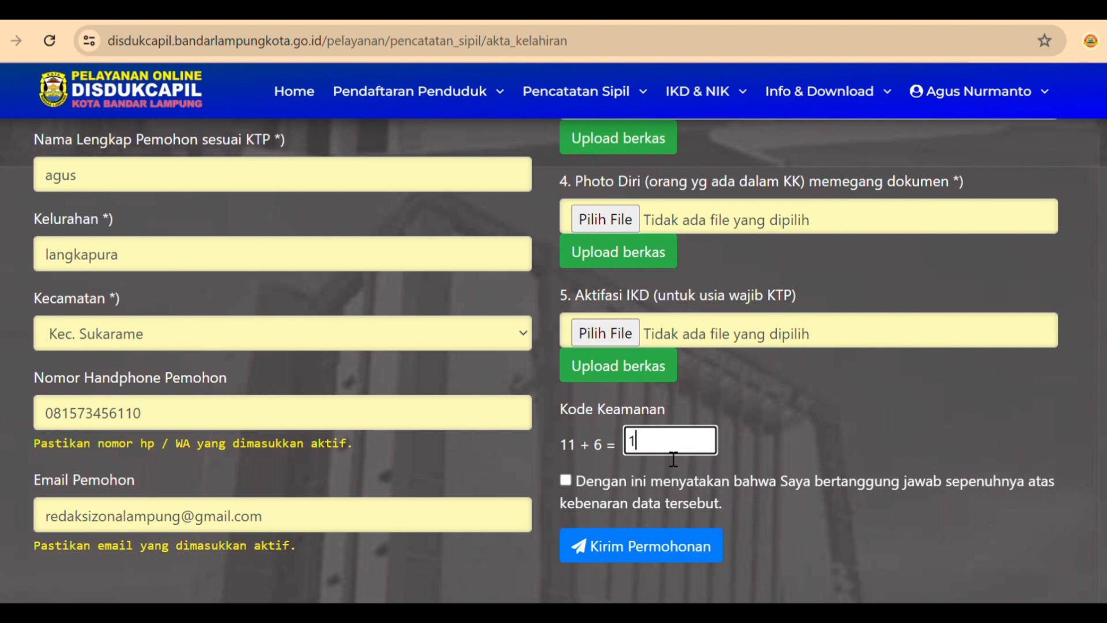
{"action": "left_click", "coordinate": [566, 482]}
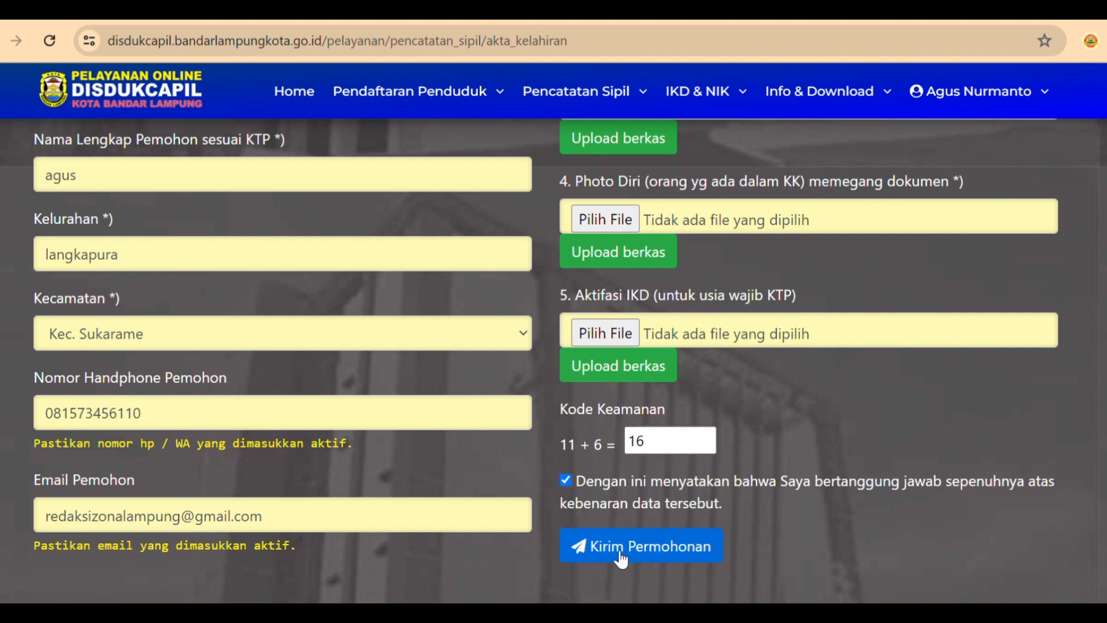
Copy the form name Formulir F-2.01 from the application requirements and open the Download Formulir page.
{"action": "scroll", "coordinate": [726, 494], "scroll_direction": "up", "scroll_amount": 3}
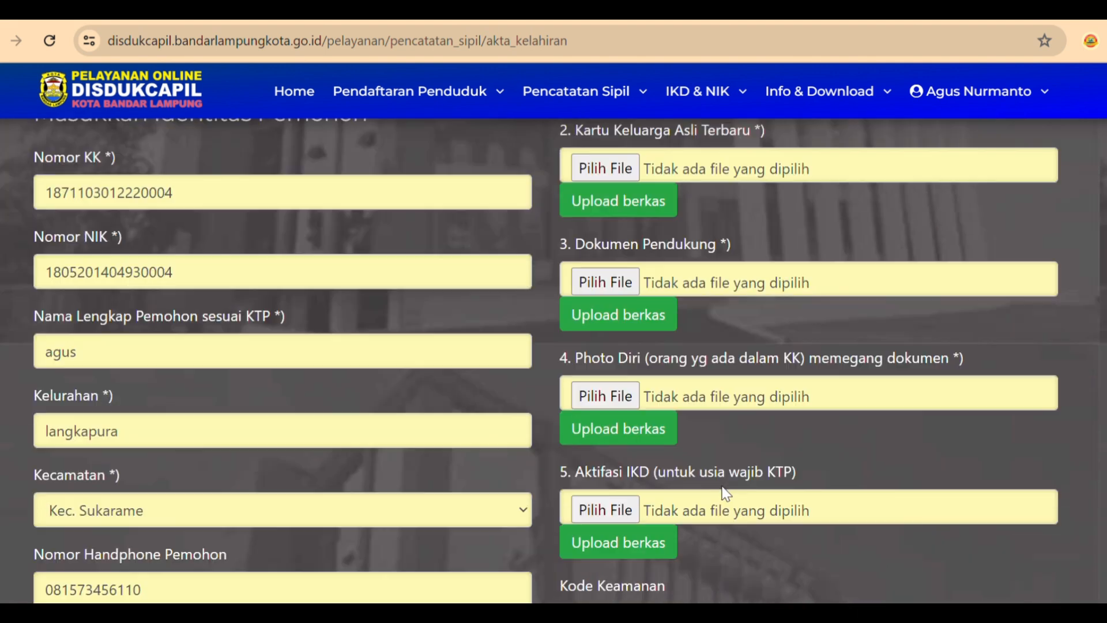
{"action": "scroll", "coordinate": [726, 493], "scroll_direction": "up", "scroll_amount": 6}
{"action": "scroll", "coordinate": [725, 493], "scroll_direction": "down", "scroll_amount": 4}
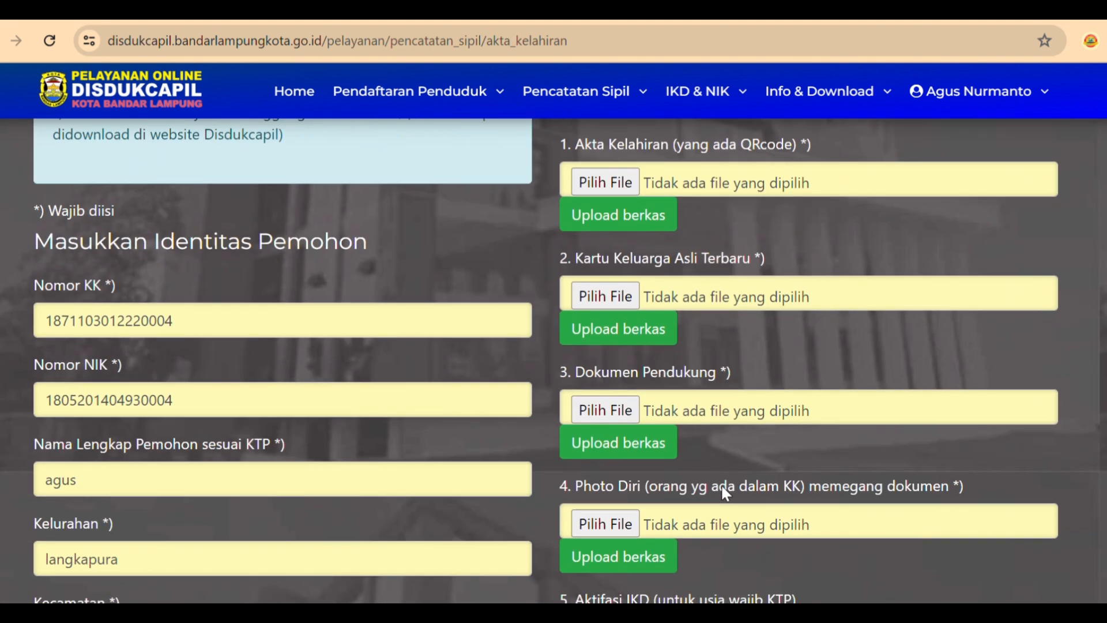
{"action": "scroll", "coordinate": [716, 475], "scroll_direction": "up", "scroll_amount": 8}
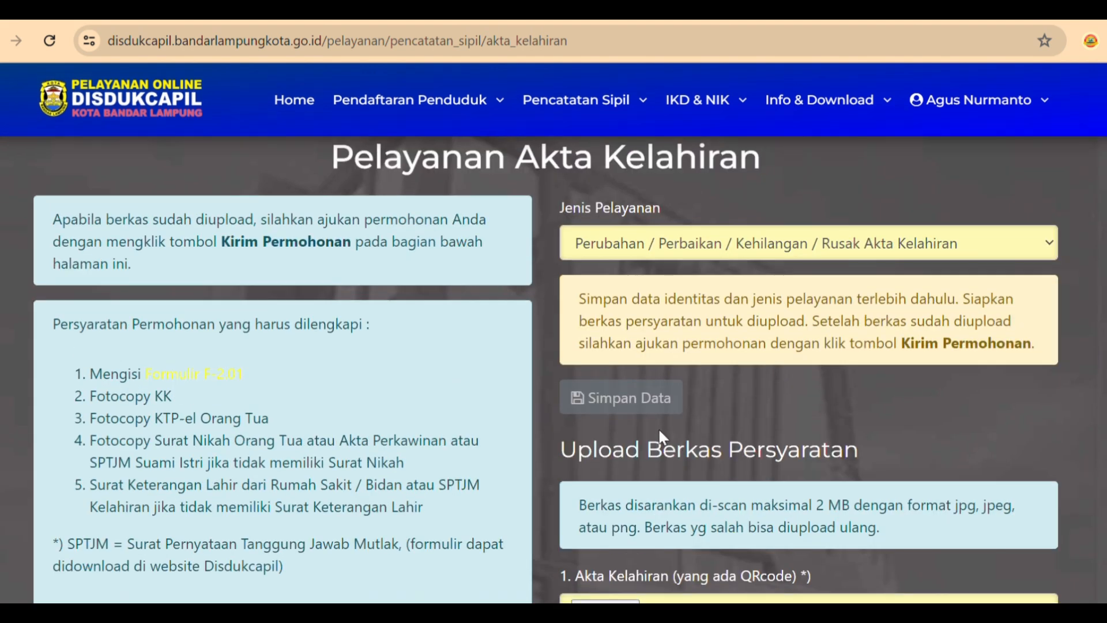
{"action": "left_click_drag", "start_coordinate": [244, 375], "coordinate": [155, 380]}
{"action": "key", "text": "ctrl+c"}
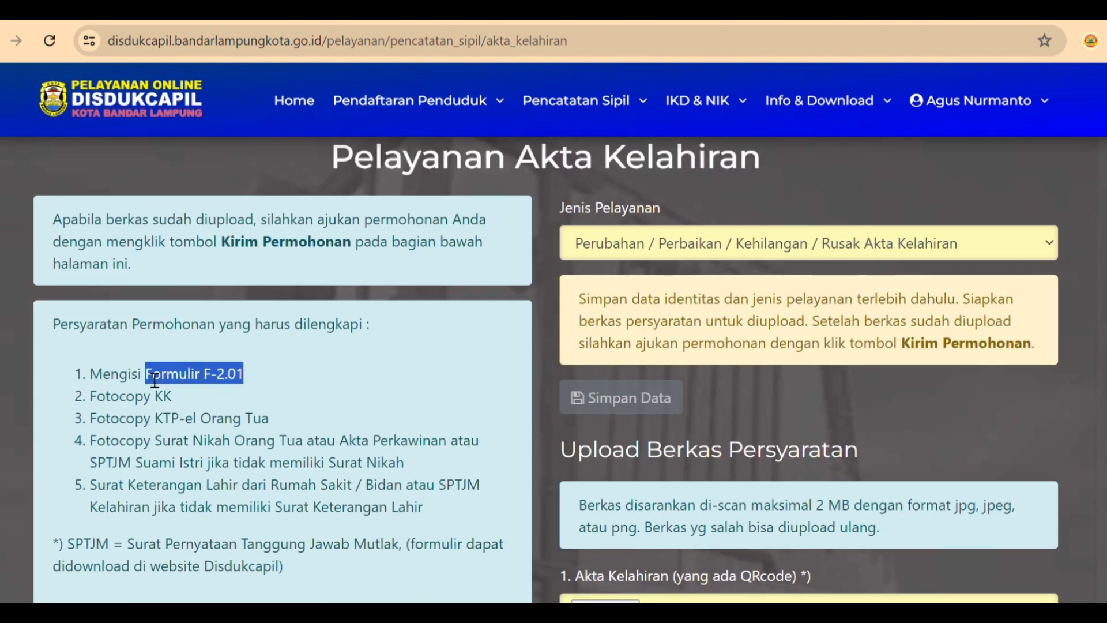
{"action": "mouse_move", "coordinate": [838, 109]}
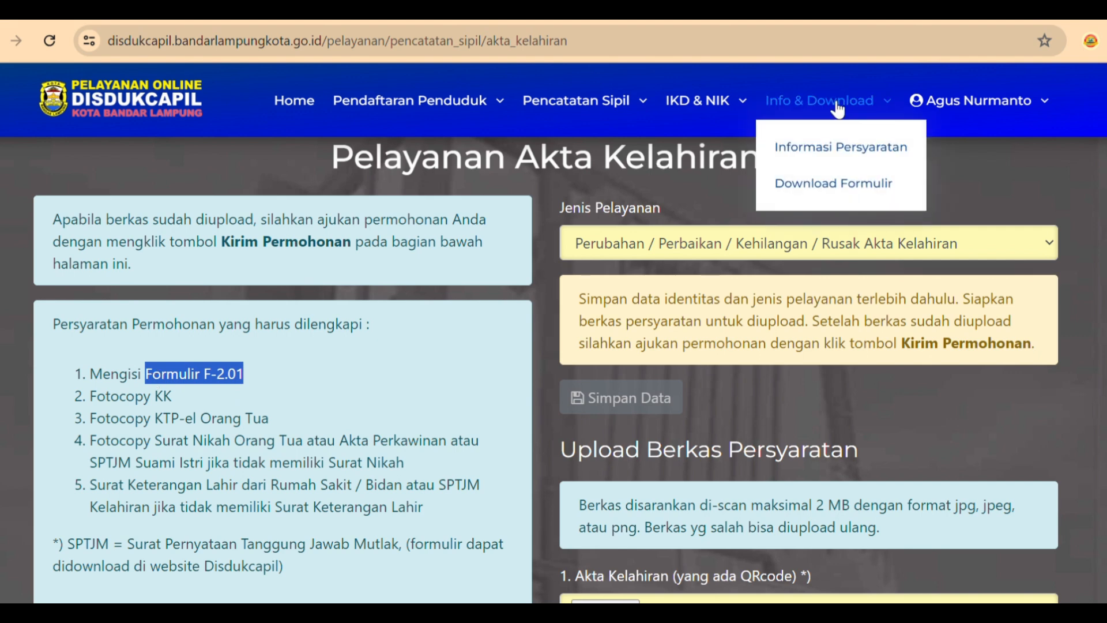
{"action": "left_click", "coordinate": [819, 192]}
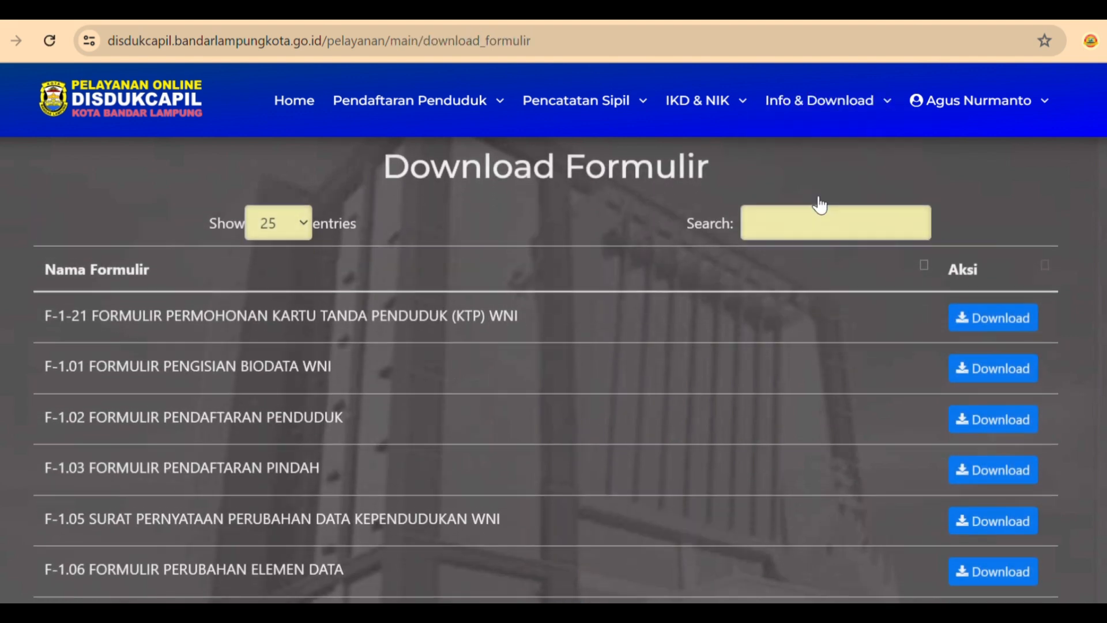
Search the downloadable forms with the copied form name, shortened to F-2.01.
{"action": "left_click", "coordinate": [805, 221]}
{"action": "key", "text": "ctrl+v"}
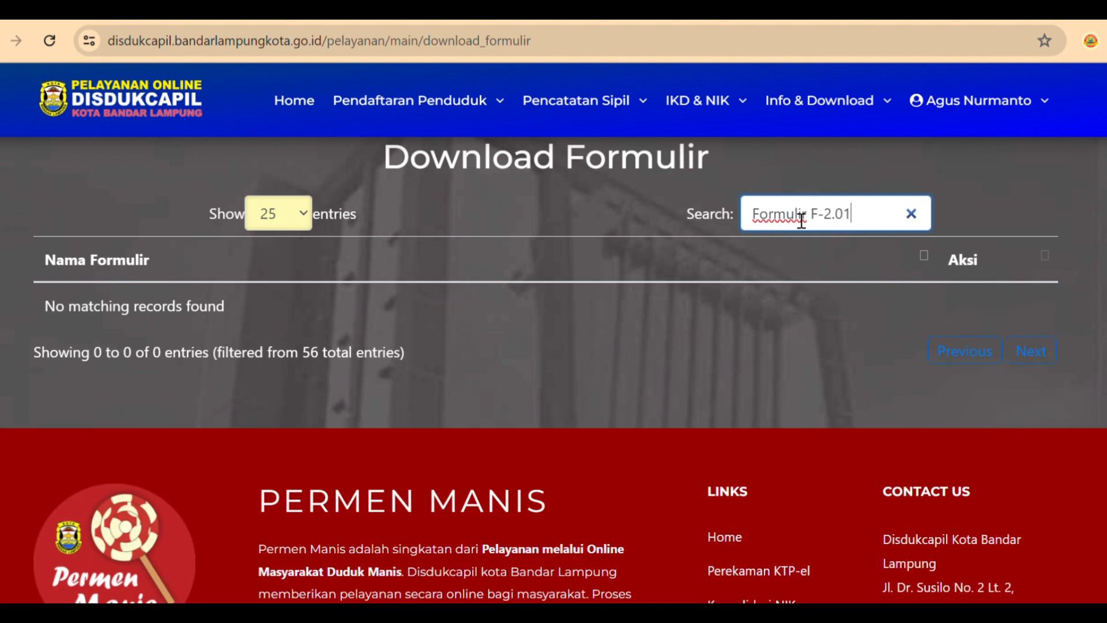
{"action": "key", "text": "Left"}
{"action": "key", "text": "Left"}
{"action": "key", "text": "Left"}
{"action": "key", "text": "Left"}
{"action": "key", "text": "Left"}
{"action": "key", "text": "Left"}
{"action": "key", "text": "BackSpace"}
{"action": "key", "text": "BackSpace"}
{"action": "key", "text": "BackSpace"}
{"action": "key", "text": "BackSpace"}
{"action": "key", "text": "BackSpace"}
{"action": "key", "text": "BackSpace"}
{"action": "key", "text": "BackSpace"}
{"action": "key", "text": "BackSpace"}
{"action": "key", "text": "BackSpace"}
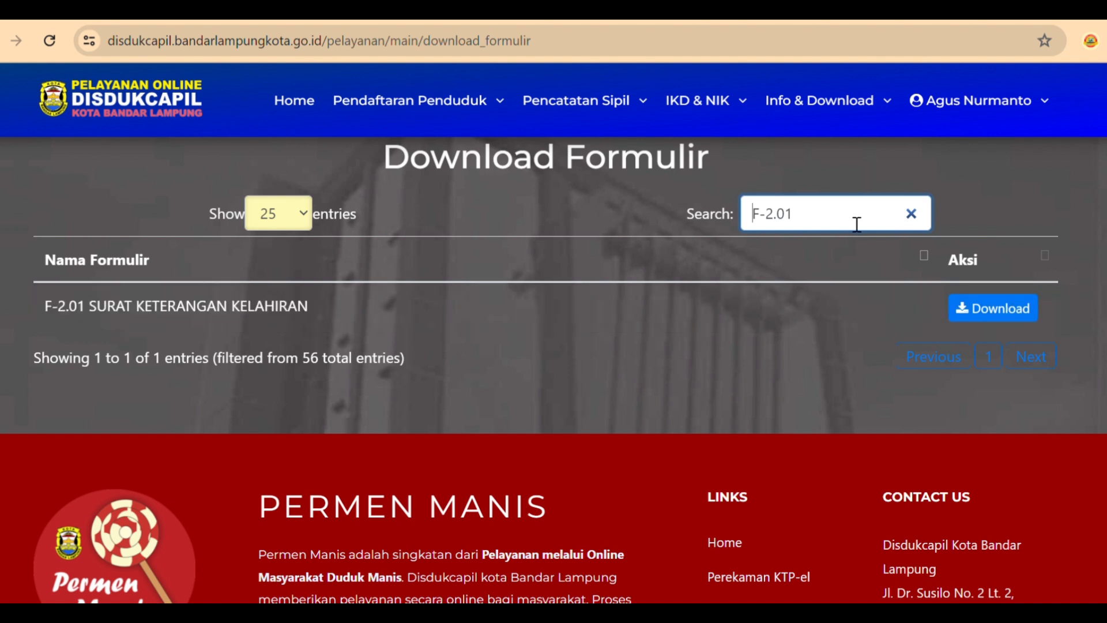
{"action": "mouse_move", "coordinate": [614, 104]}
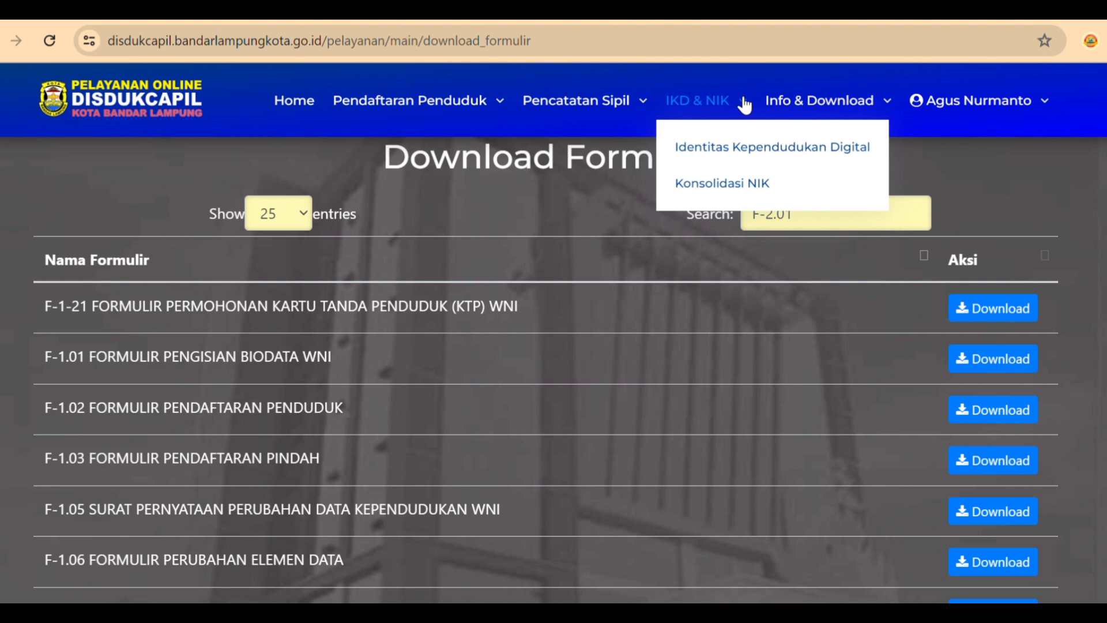
{"action": "mouse_move", "coordinate": [568, 102]}
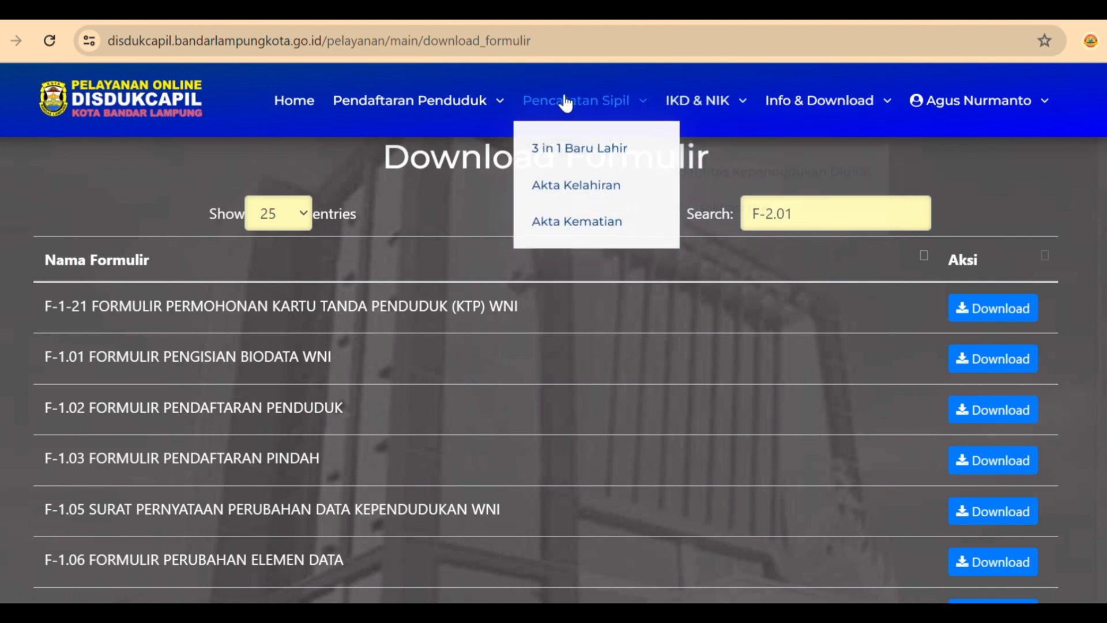